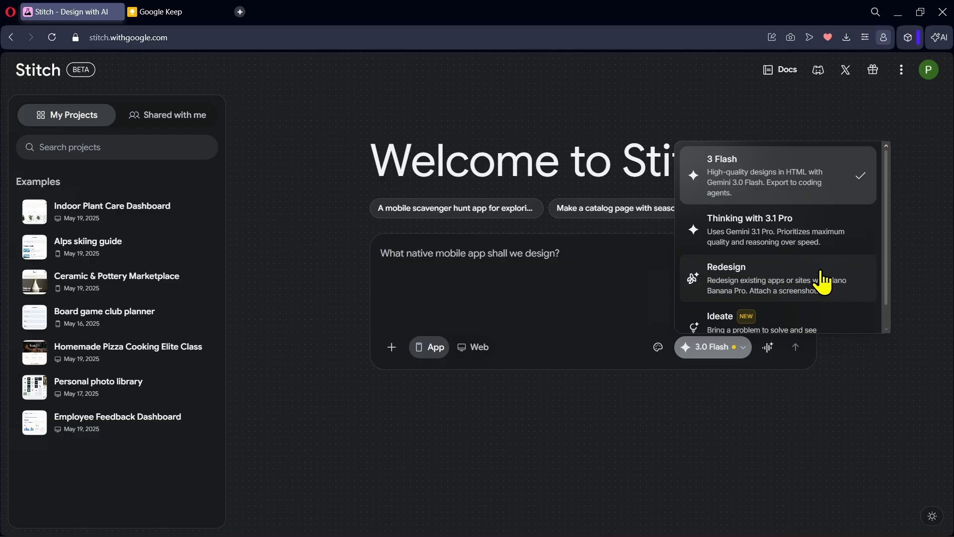
Using the Thinking with 3.1 Pro model, generate a simple finance tracking app with income, expenses, categories, monthly summaries, charts, budgets, bill reminders and a dashboard.
scroll(823, 284, "down", 1)
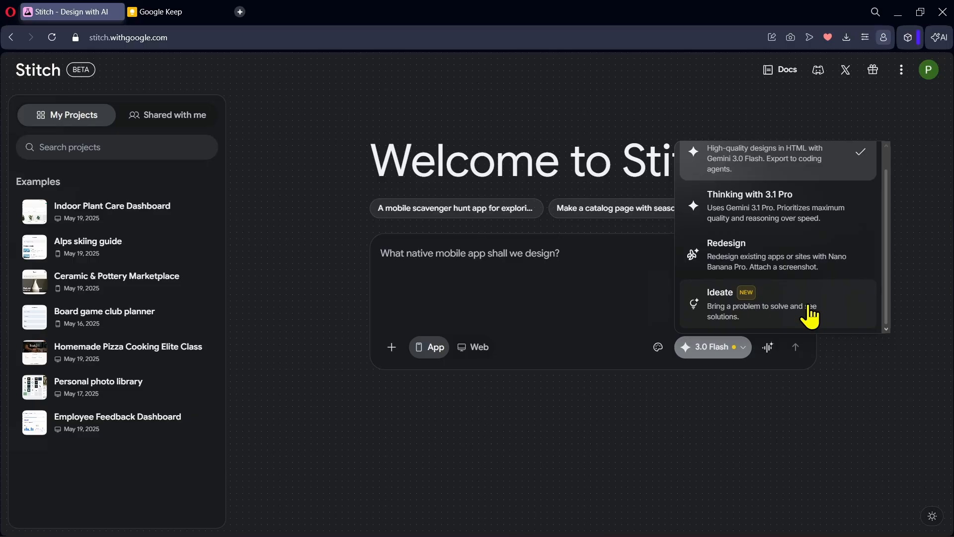
scroll(810, 314, "up", 1)
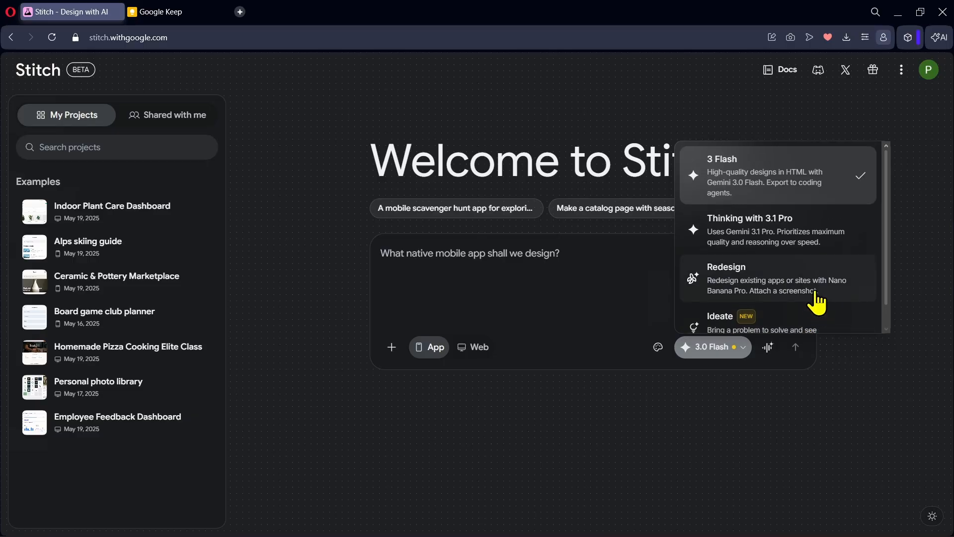
left_click(811, 238)
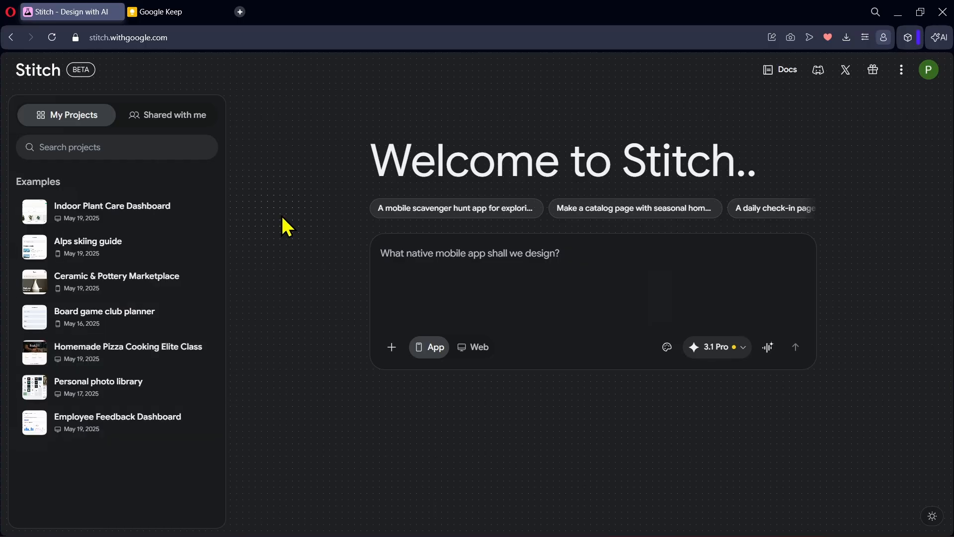
type("Build a simple finance tracking app that lets users record income and expenses, categorize transactions, view monthly summaries, and see basic charts of spending. Include features like budget setting, reminders for bills, and a clean, user-friendly dashboard.")
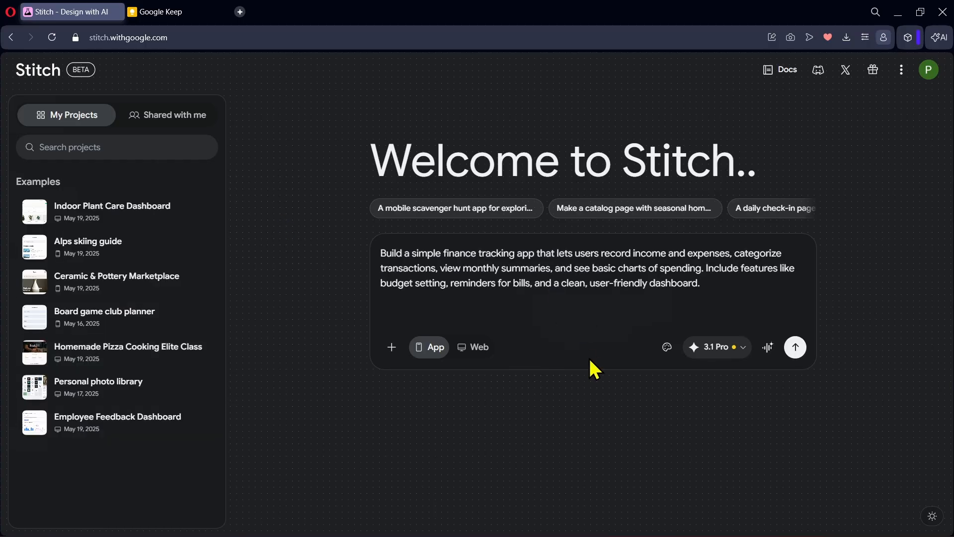
left_click(795, 347)
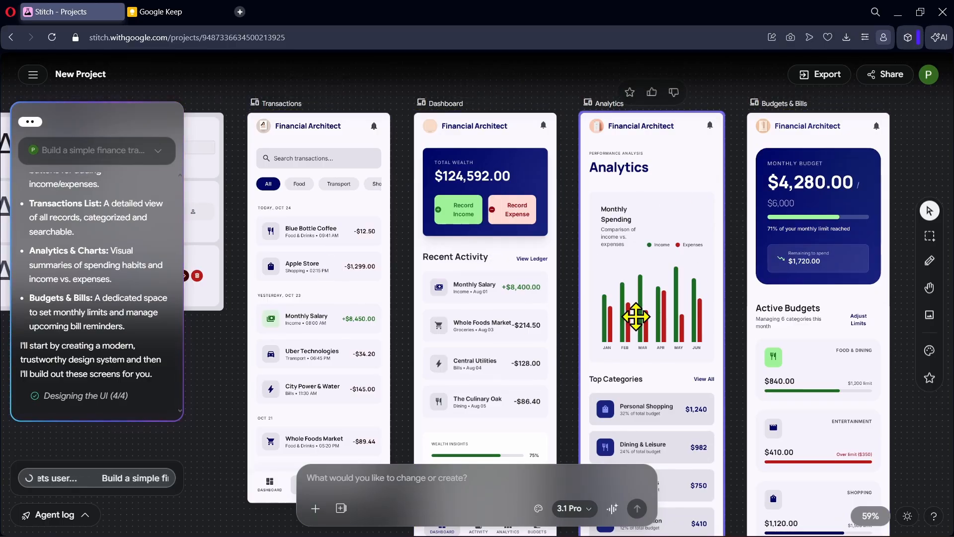
Examine the generated Transactions, Dashboard, Analytics and Budgets & Bills screens, up close and side by side.
scroll(288, 136, "up", 2)
scroll(303, 268, "down", 2)
scroll(289, 202, "up", 1)
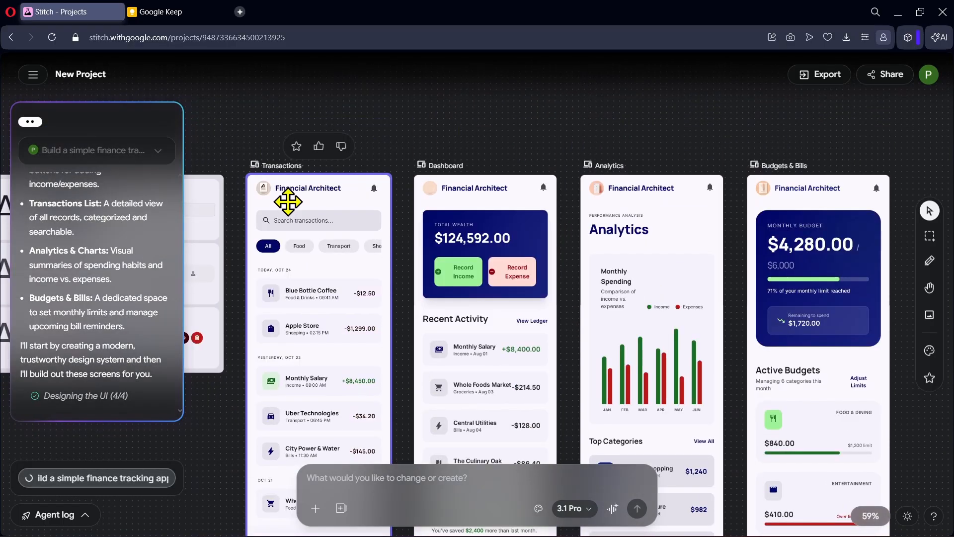
scroll(288, 201, "up", 5)
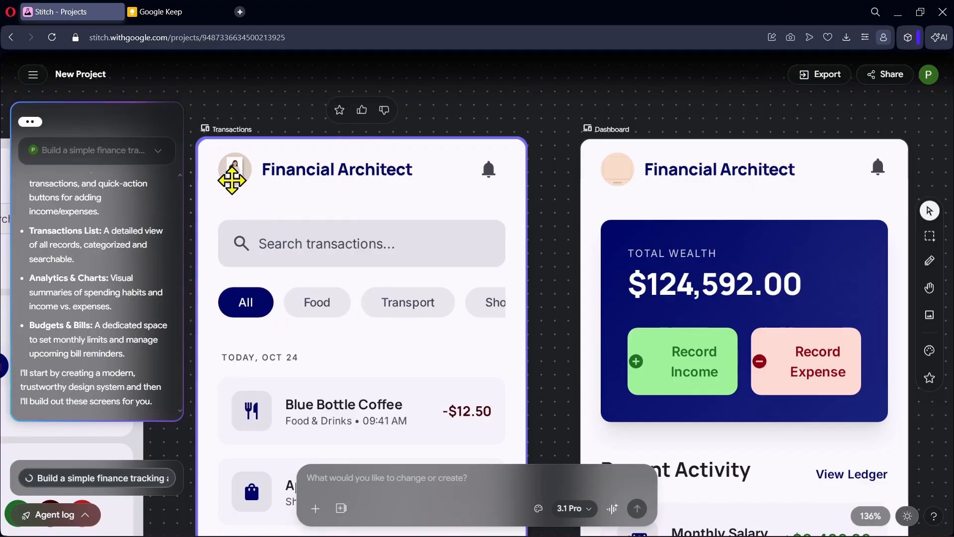
scroll(638, 288, "down", 1)
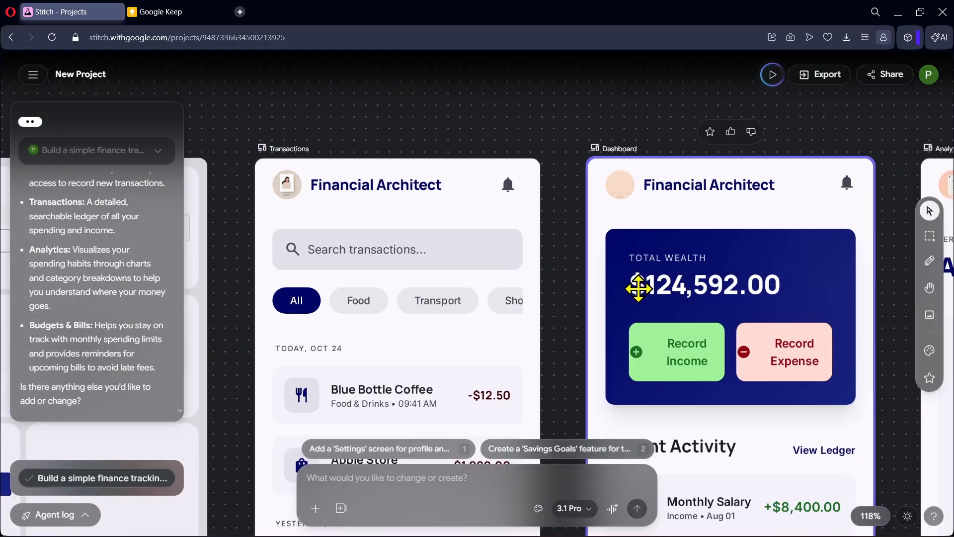
scroll(638, 288, "down", 2)
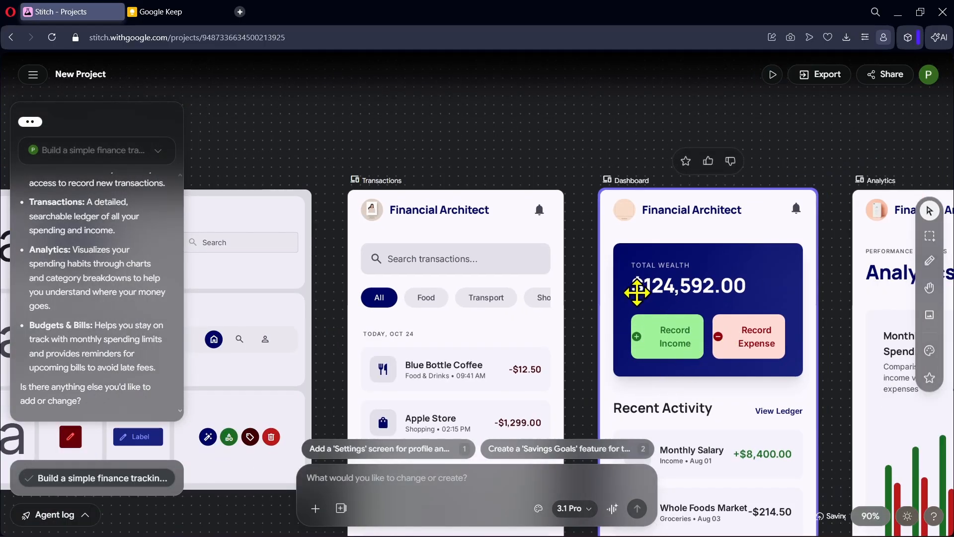
scroll(637, 293, "down", 3)
left_click_drag(771, 379, 609, 329)
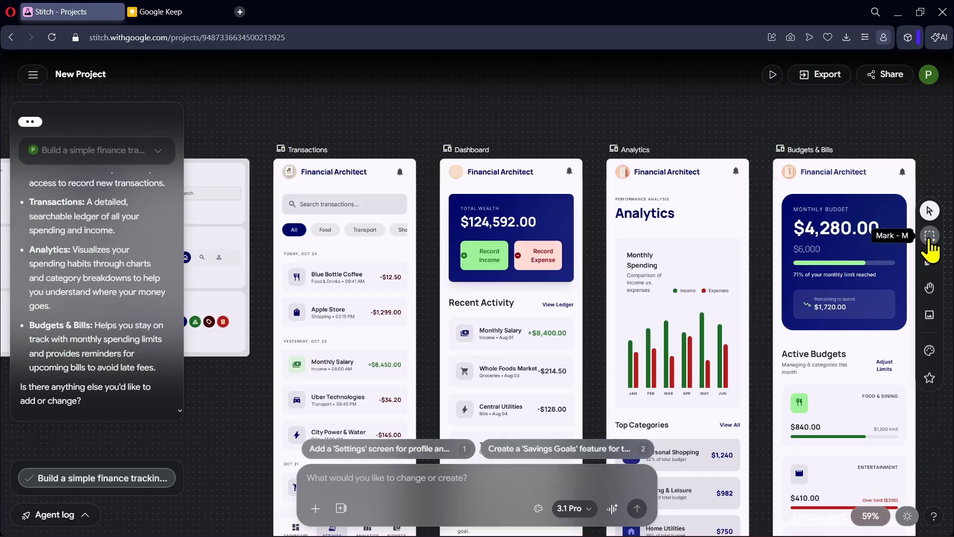
Edit the text of the green "Record Income" button on the Dashboard screen so it reads "Income".
left_click(930, 237)
left_click(477, 251)
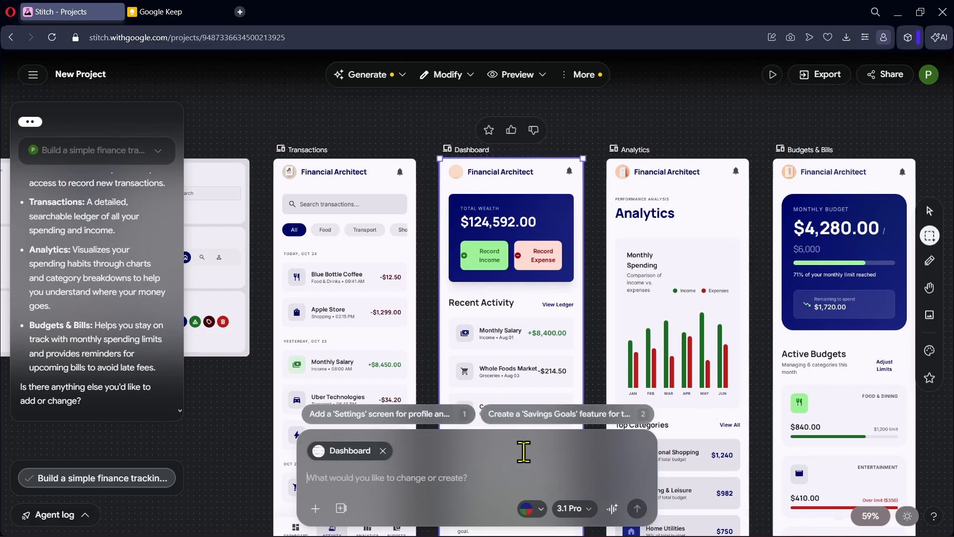
left_click(930, 263)
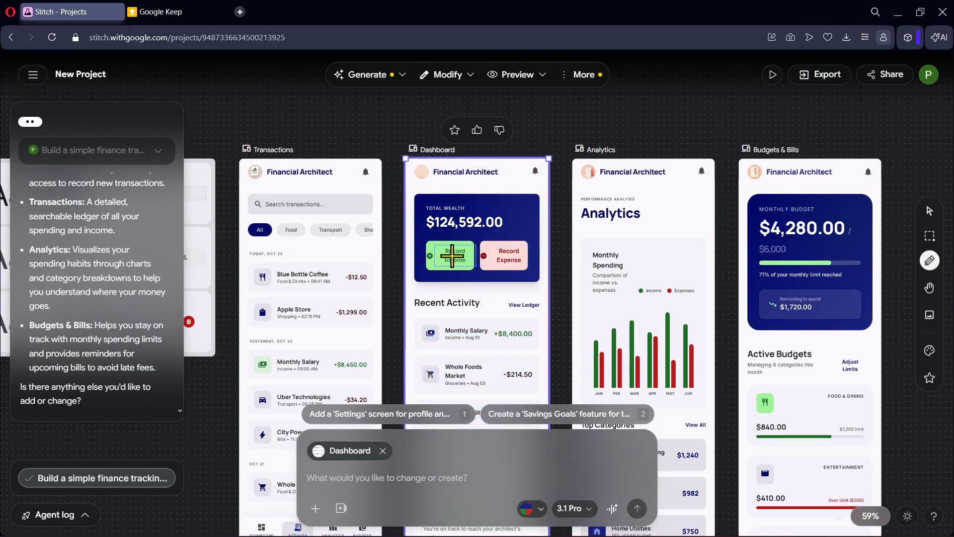
scroll(452, 255, "up", 5)
left_click(470, 240)
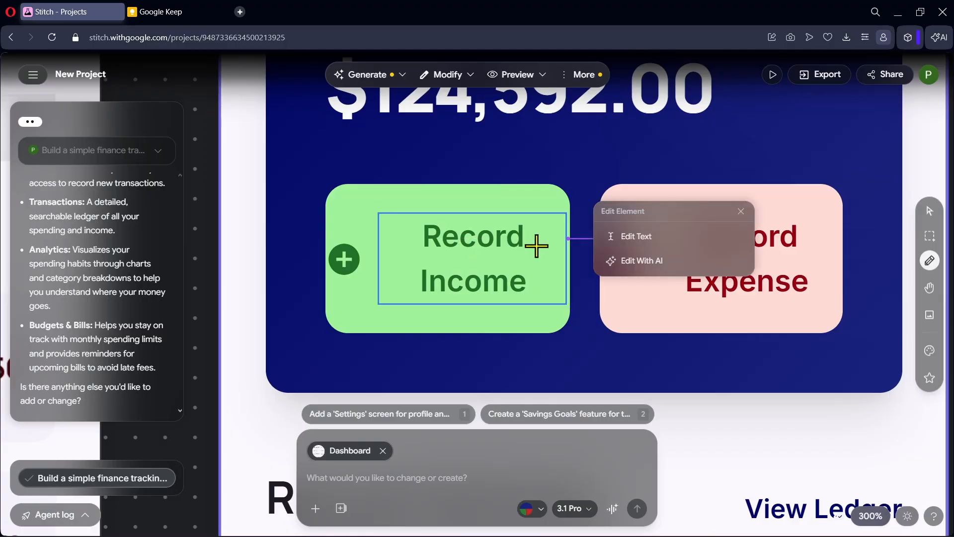
left_click(646, 238)
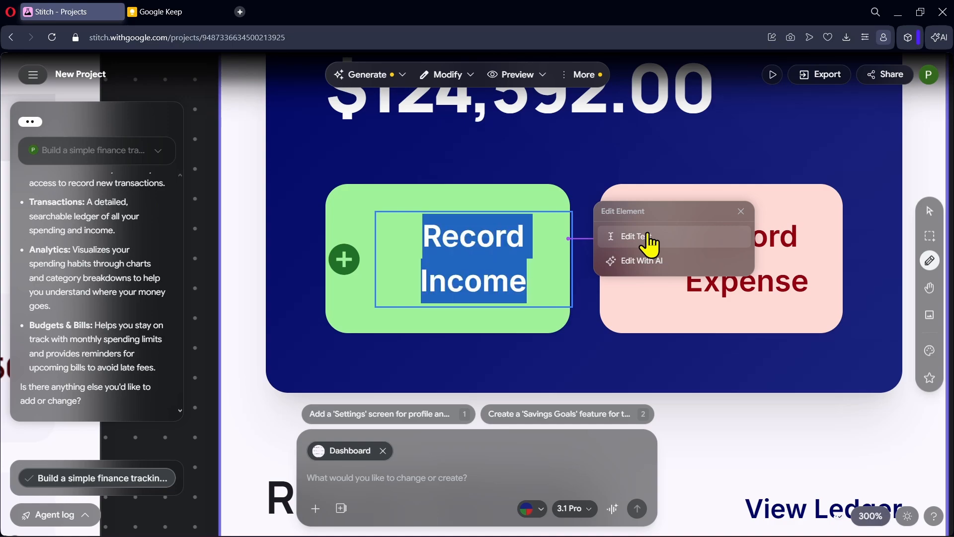
left_click(425, 283)
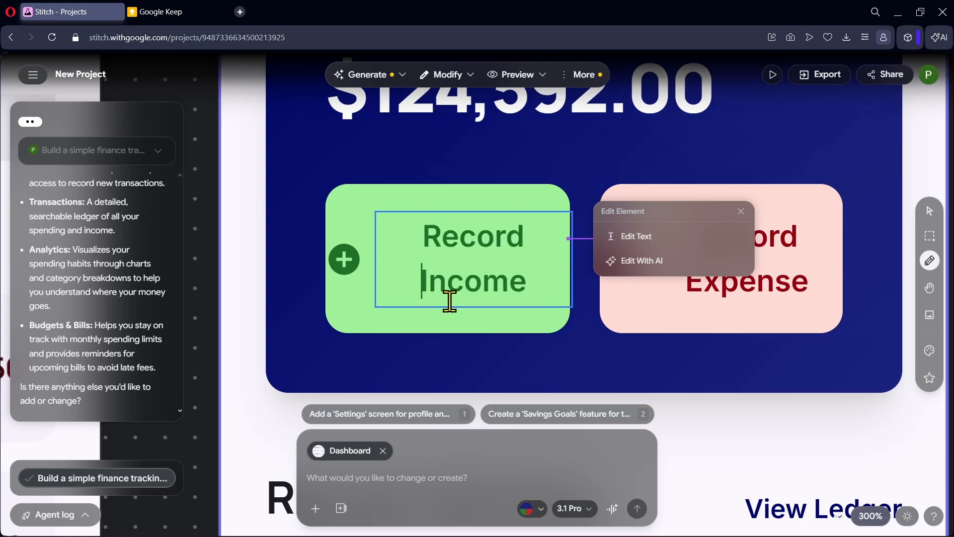
key("BackSpace")
key("BackSpace")
key("BackSpace")
key("BackSpace")
key("BackSpace")
key("BackSpace")
key("BackSpace")
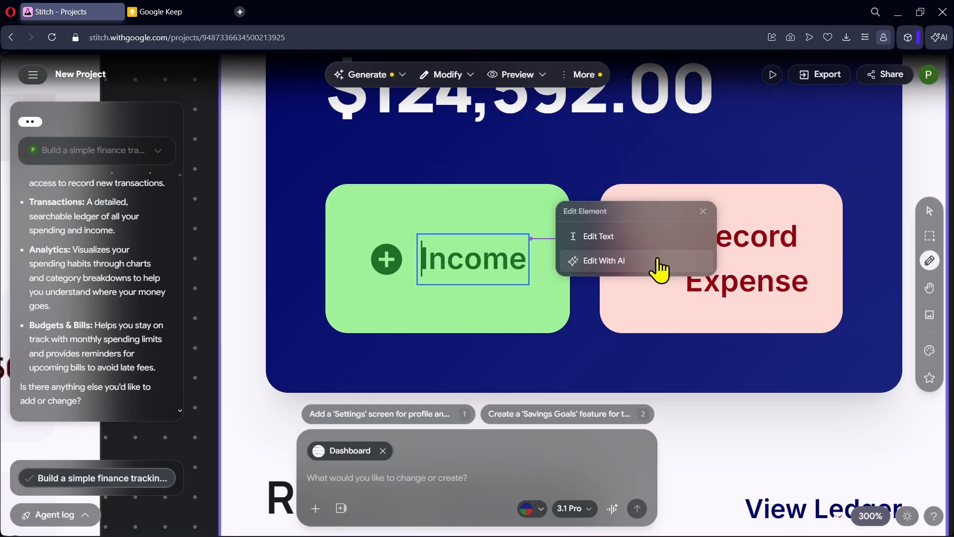
Try an AI edit on the "Record Expense" button label with the instruction "remove the word record".
left_click(763, 273)
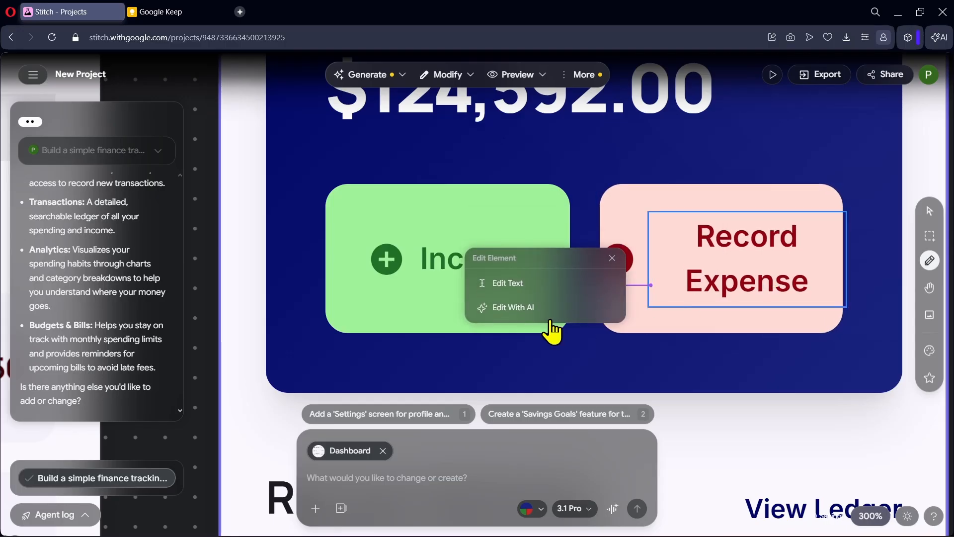
left_click(539, 311)
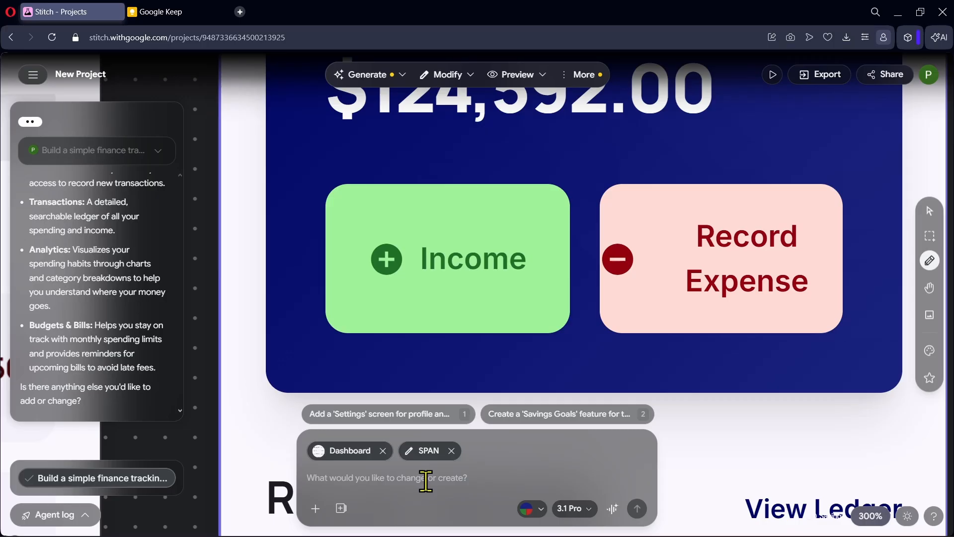
type("remove the word record")
key("Return")
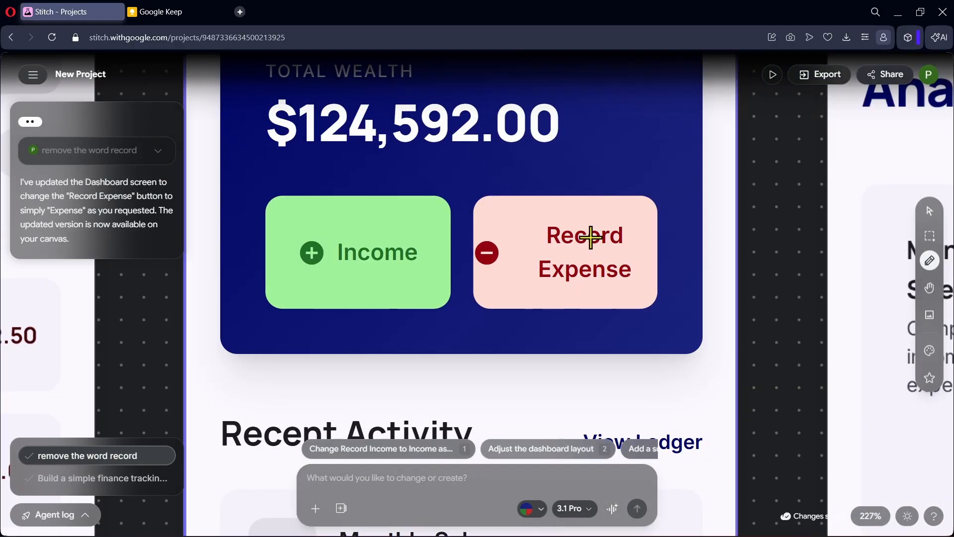
Edit the text of the "Record Expense" button on the Dashboard screen directly so it reads "Expense".
left_click(599, 239)
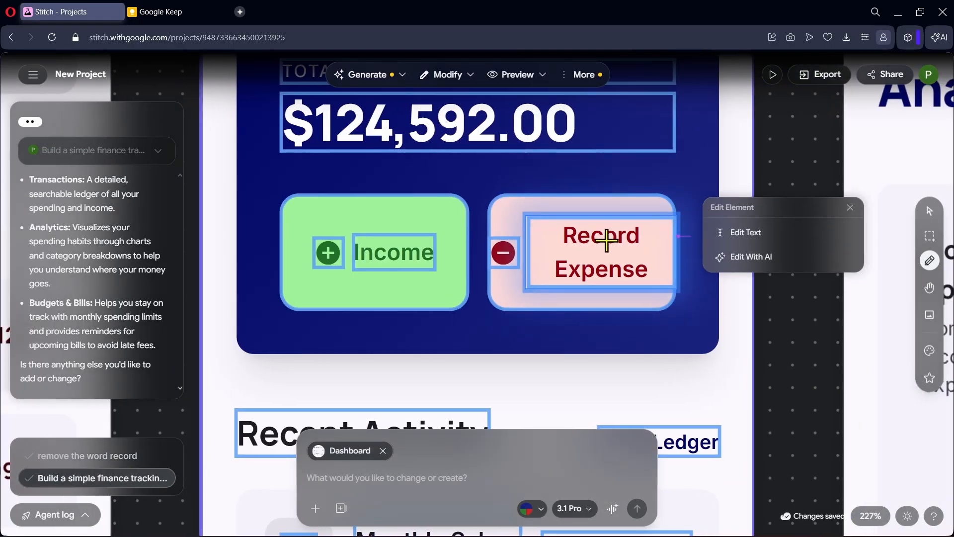
left_click(745, 233)
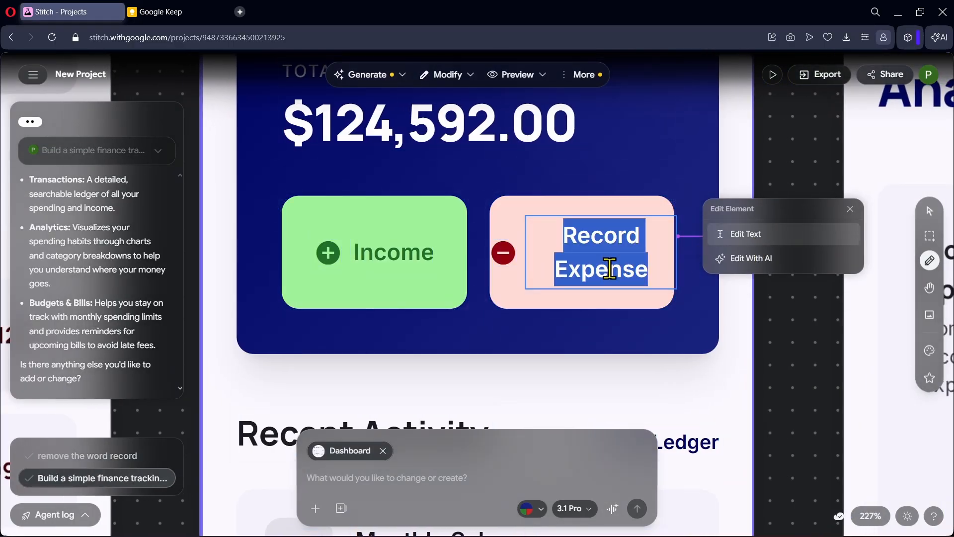
left_click(553, 271)
key("BackSpace")
key("BackSpace")
key("BackSpace")
key("BackSpace")
key("BackSpace")
key("BackSpace")
key("BackSpace")
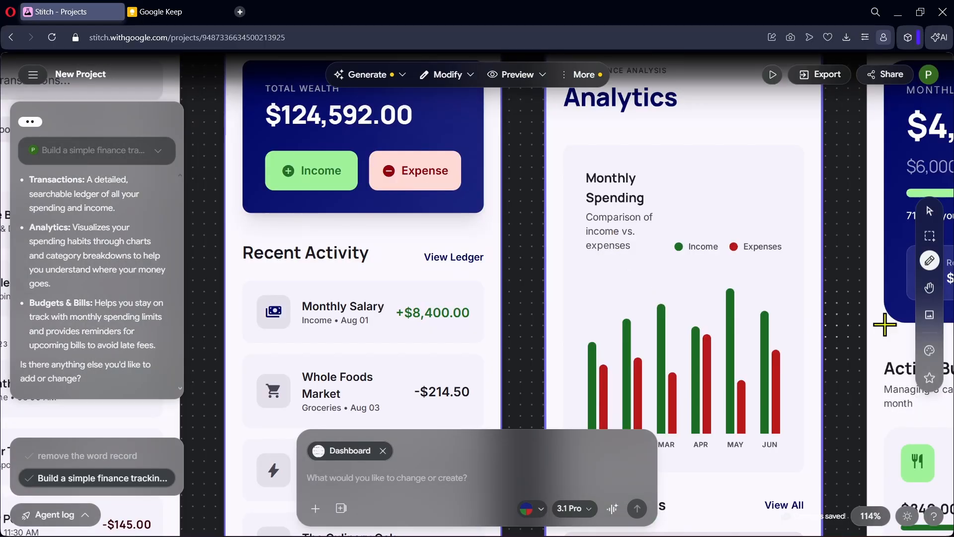
left_click(930, 287)
mouse_move(574, 276)
left_mouse_down()
mouse_move(746, 324)
mouse_move(603, 276)
mouse_move(429, 164)
left_mouse_up()
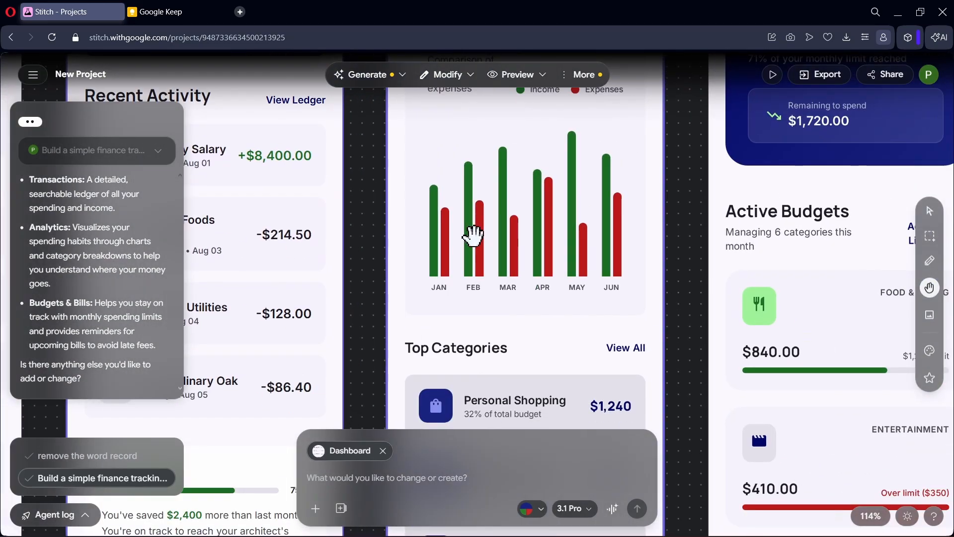
left_click_drag(431, 282, 584, 112)
left_click_drag(586, 253, 467, 234)
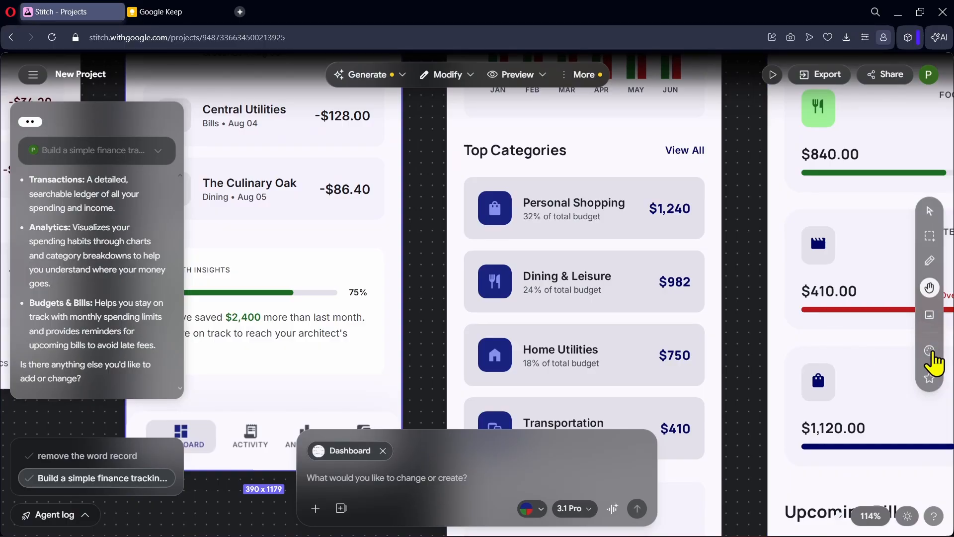
Review the Equilibrium Finance design system, including its theme settings, Dark and Light modes, and the DESIGN.md document.
left_click(930, 351)
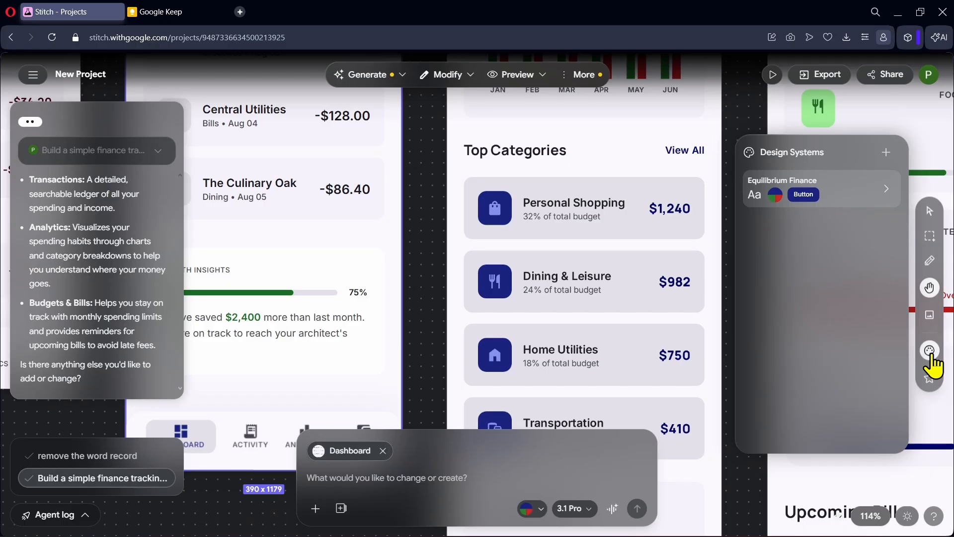
left_click(885, 199)
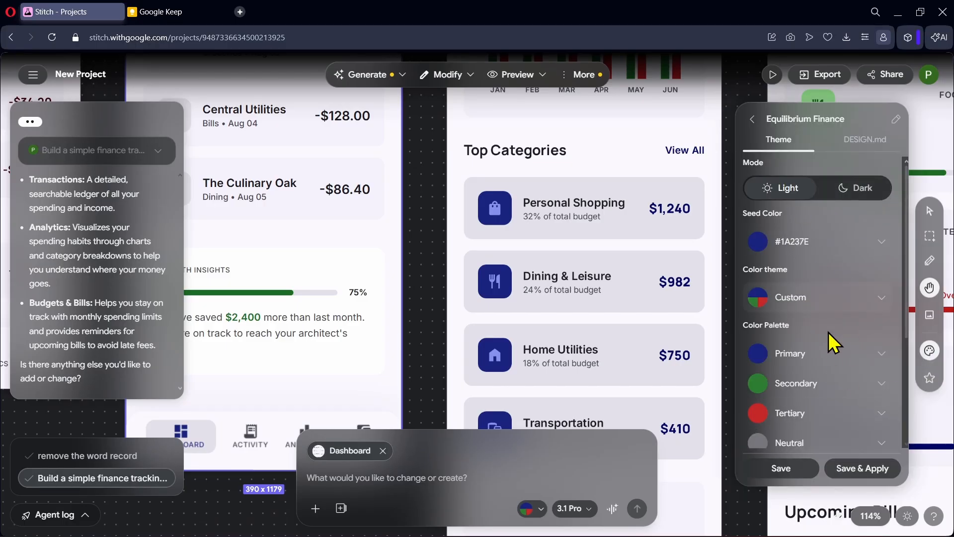
scroll(829, 336, "down", 4)
scroll(829, 336, "up", 4)
left_click(860, 189)
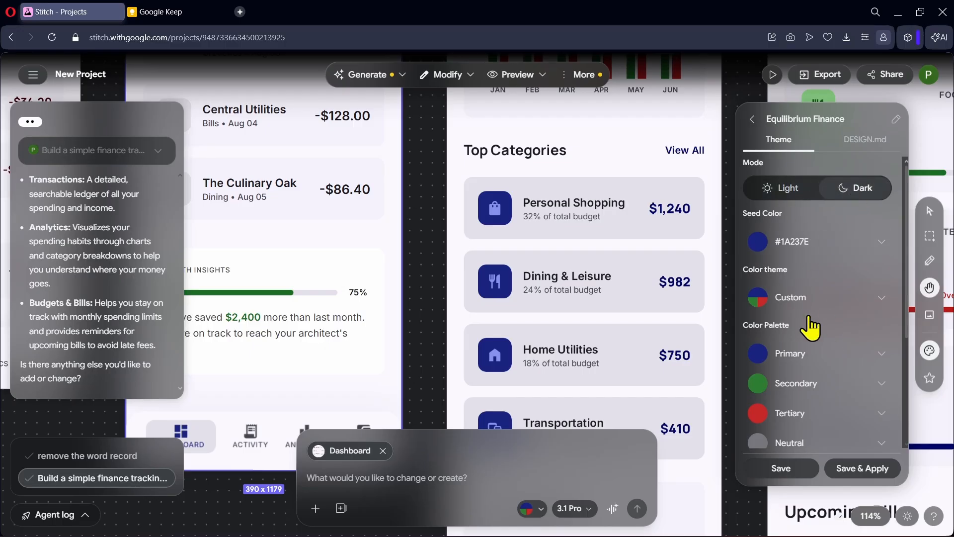
left_click(802, 197)
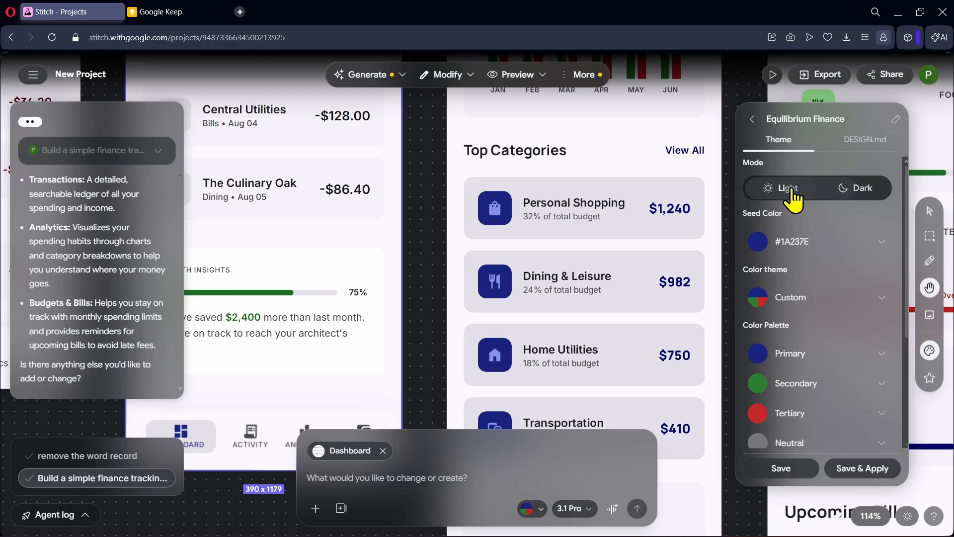
left_click(865, 142)
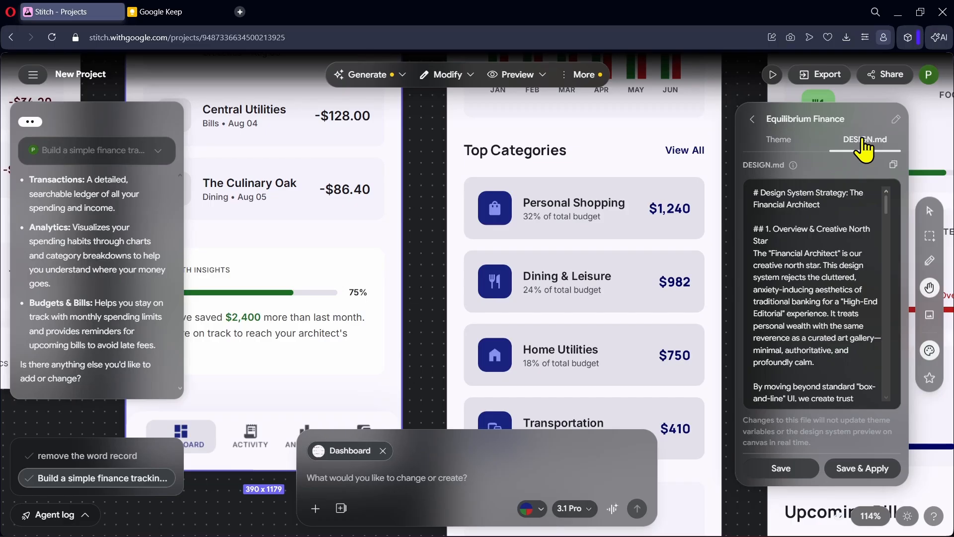
left_click(778, 140)
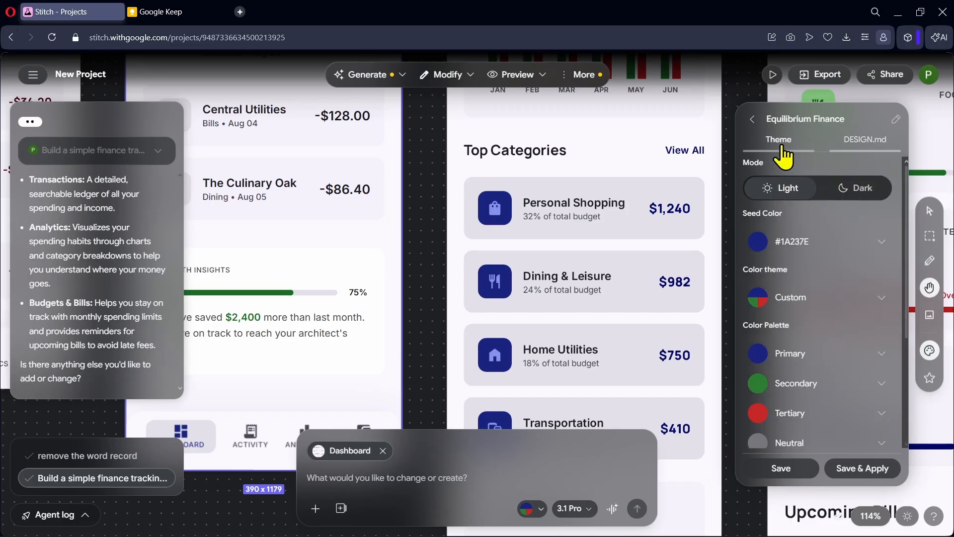
left_click(752, 119)
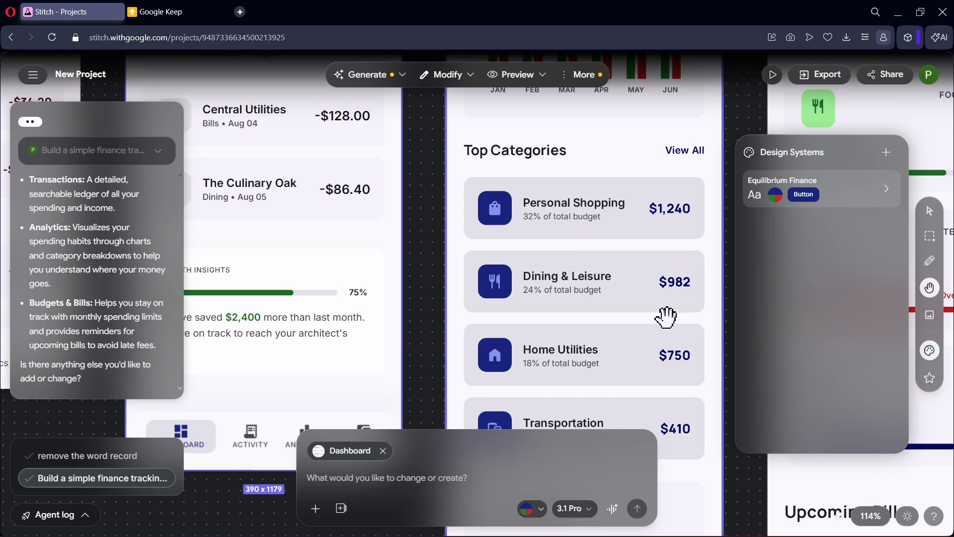
Check the variation settings offered for the Dashboard screen, including number of options, creative range and aspects to vary.
left_click(930, 211)
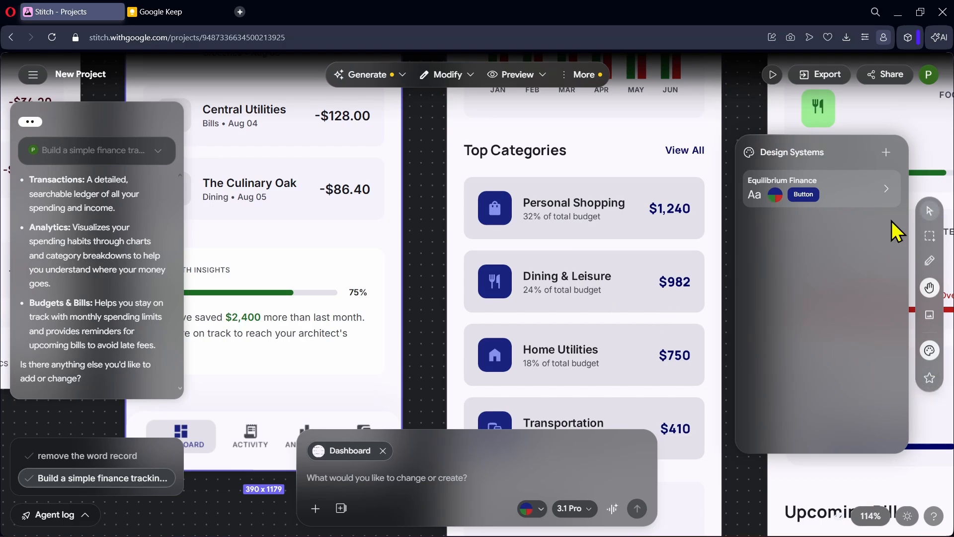
scroll(506, 263, "down", 10)
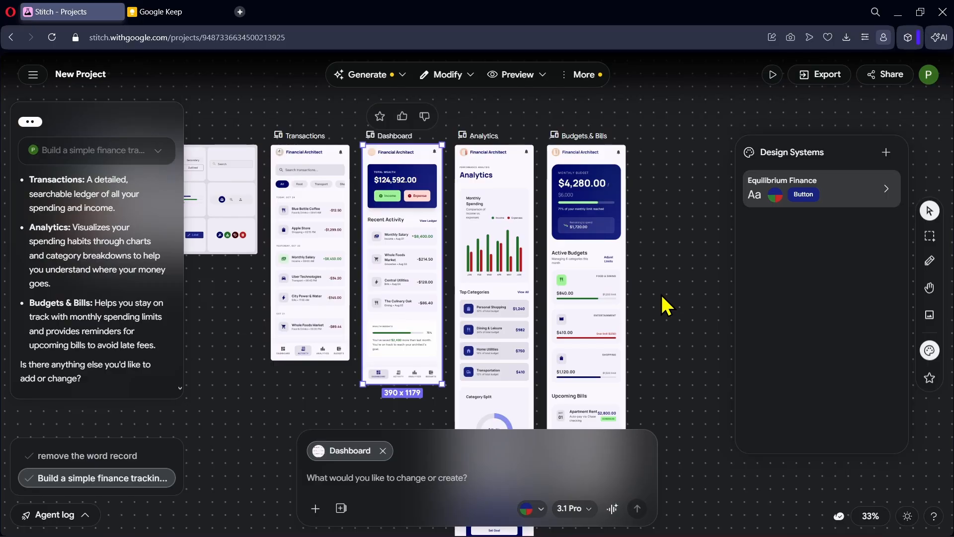
left_click(403, 75)
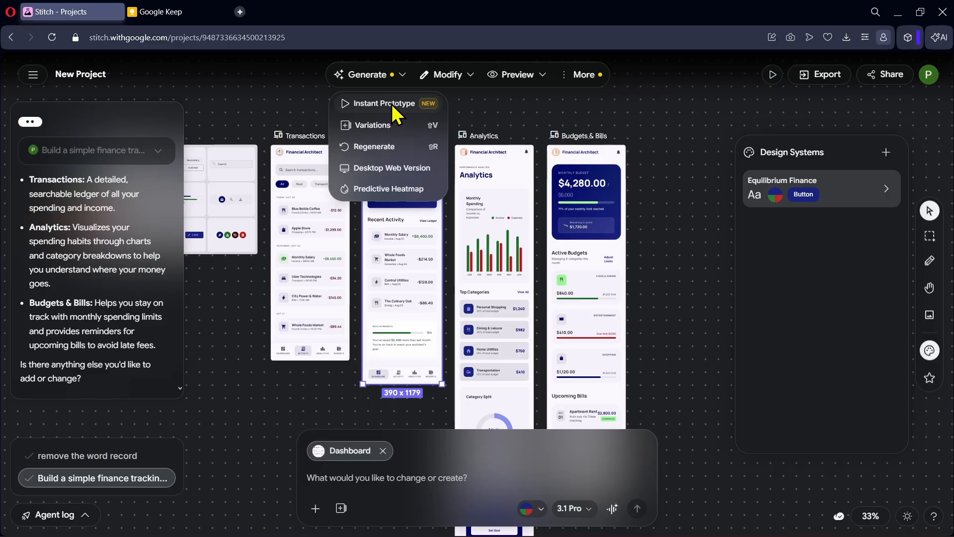
left_click(388, 130)
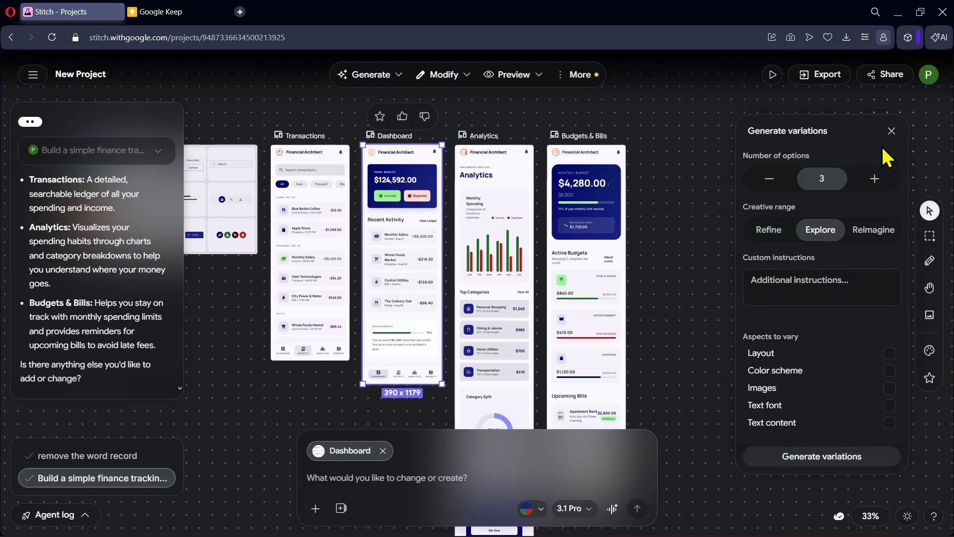
left_click(890, 132)
Generate a Predictive Heatmap of the Dashboard screen and view it on the canvas.
left_click(393, 77)
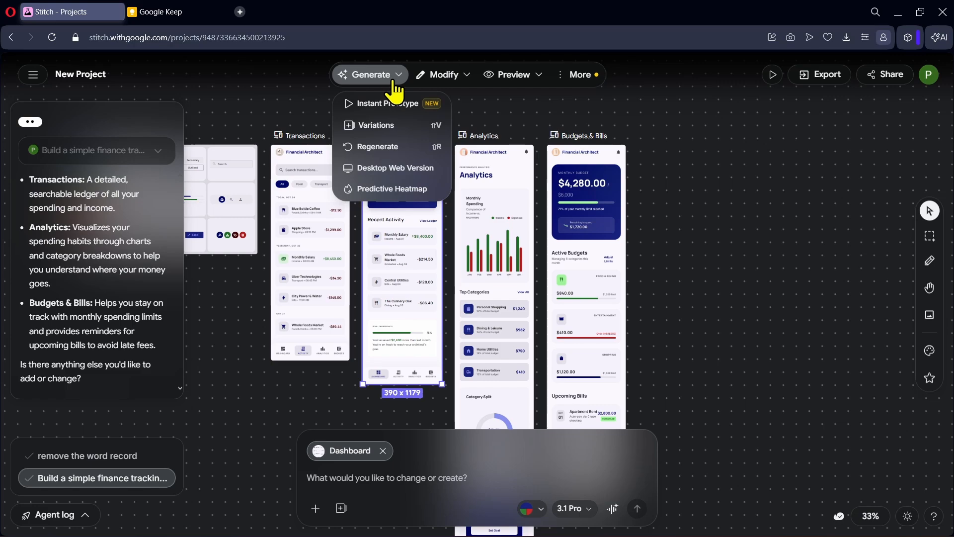
left_click(391, 189)
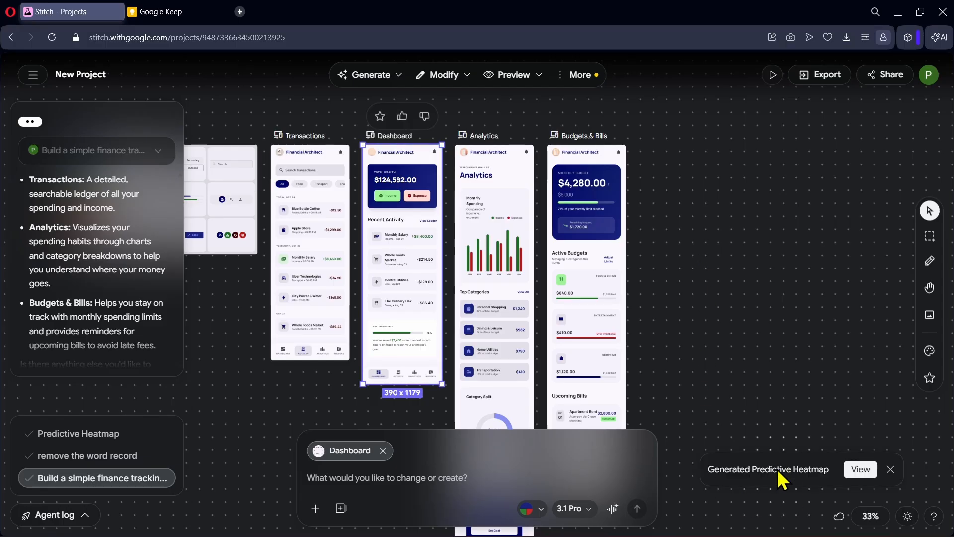
left_click(856, 470)
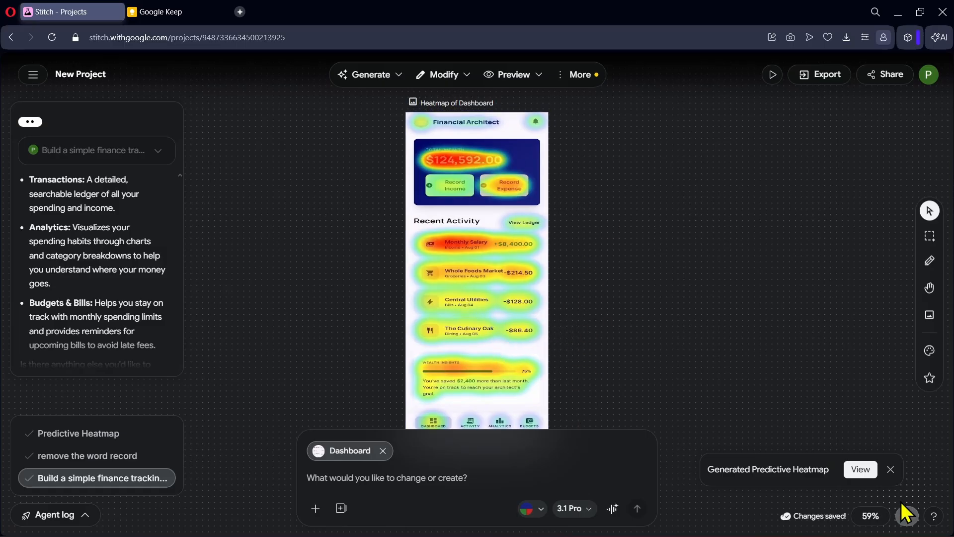
left_click(891, 469)
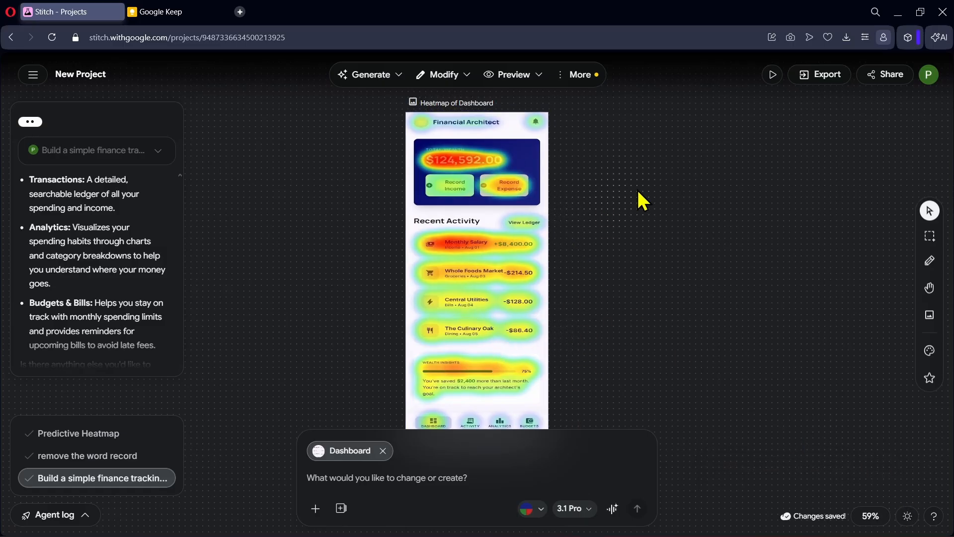
Generate an Instant Prototype from the Transactions, Dashboard, Analytics and Budgets & Bills screens, and dismiss its welcome message.
left_click_drag(639, 191, 511, 400)
left_click_drag(559, 224, 432, 432)
left_click_drag(482, 239, 508, 428)
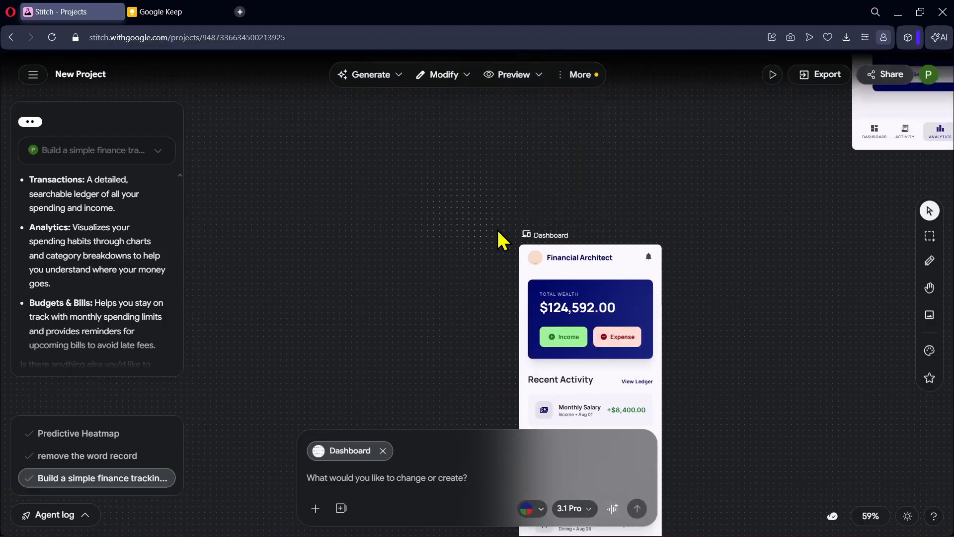
scroll(498, 239, "down", 6)
scroll(539, 202, "up", 4)
scroll(454, 241, "down", 5)
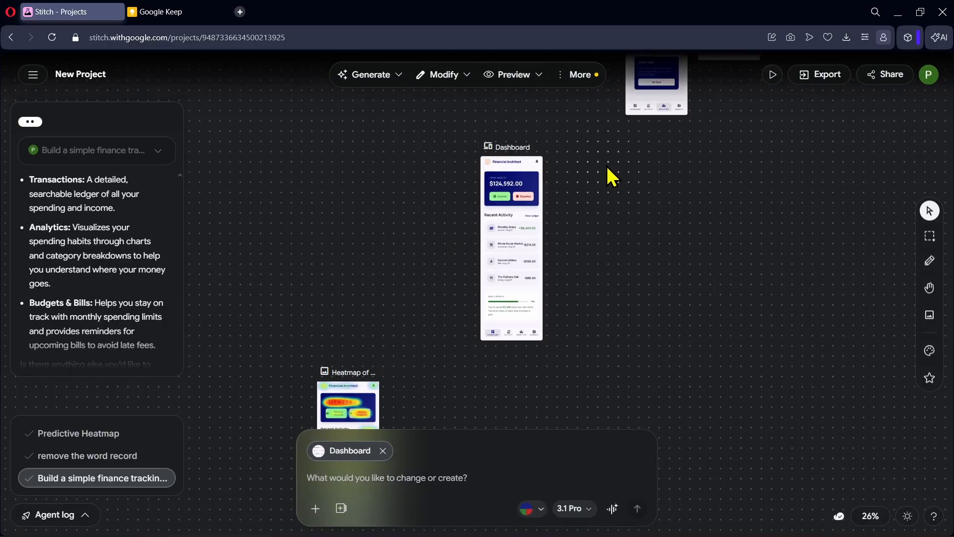
left_click_drag(612, 176, 421, 389)
left_click_drag(511, 257, 647, 427)
scroll(510, 189, "up", 3)
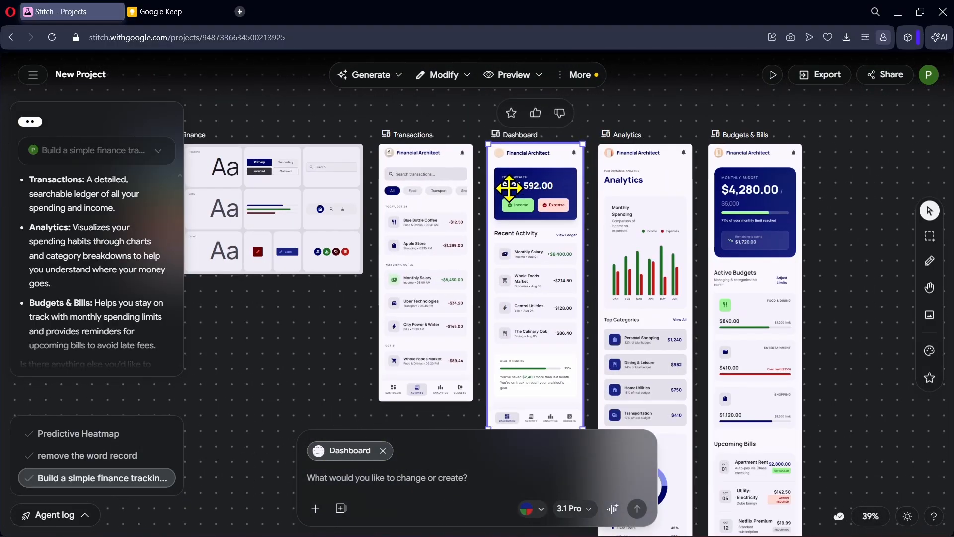
scroll(510, 188, "up", 1)
left_click(363, 75)
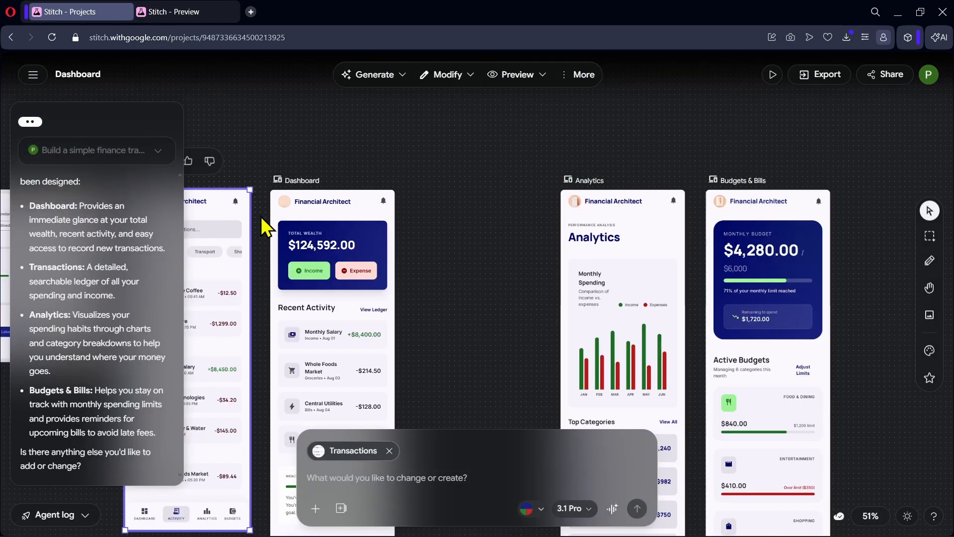
left_click(315, 196, "shift")
left_click(611, 214, "shift")
left_click(750, 215, "shift")
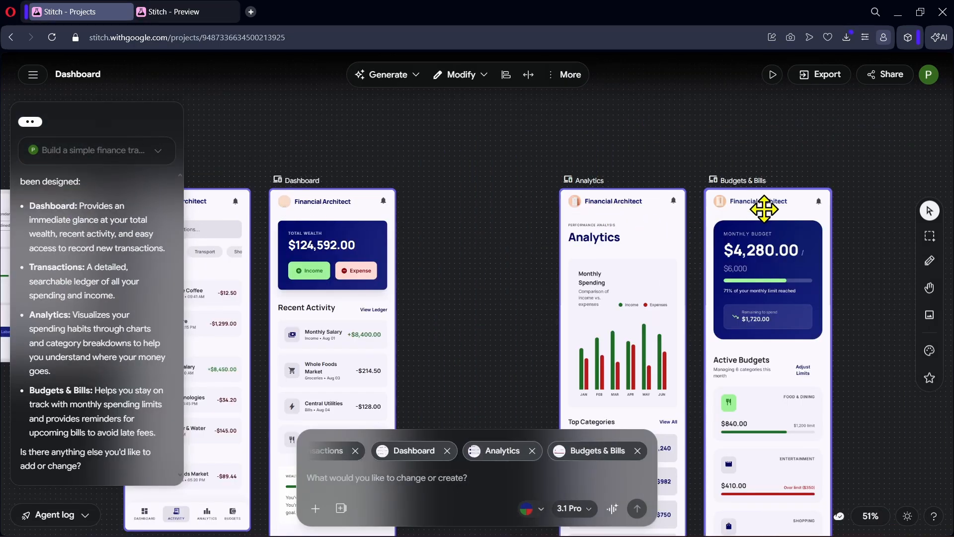
left_click(390, 76)
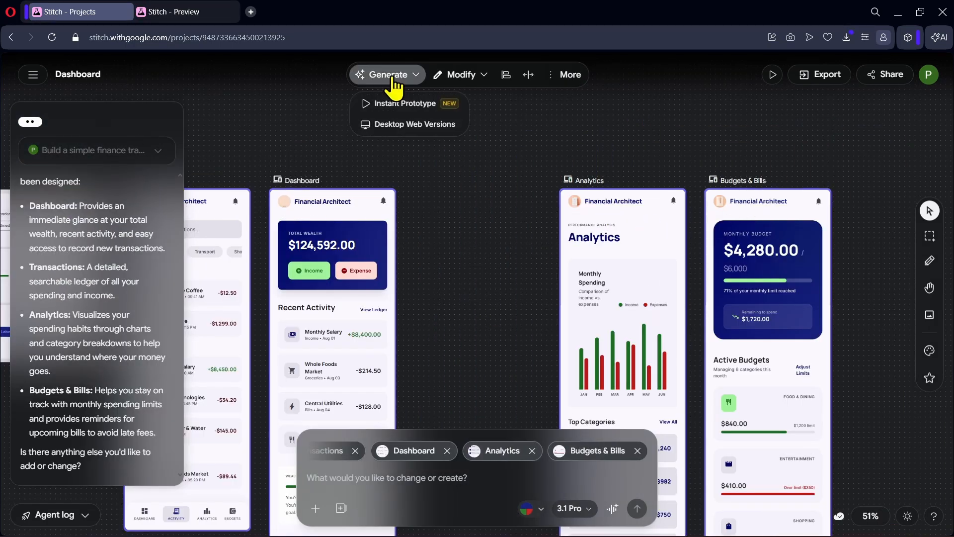
left_click(403, 102)
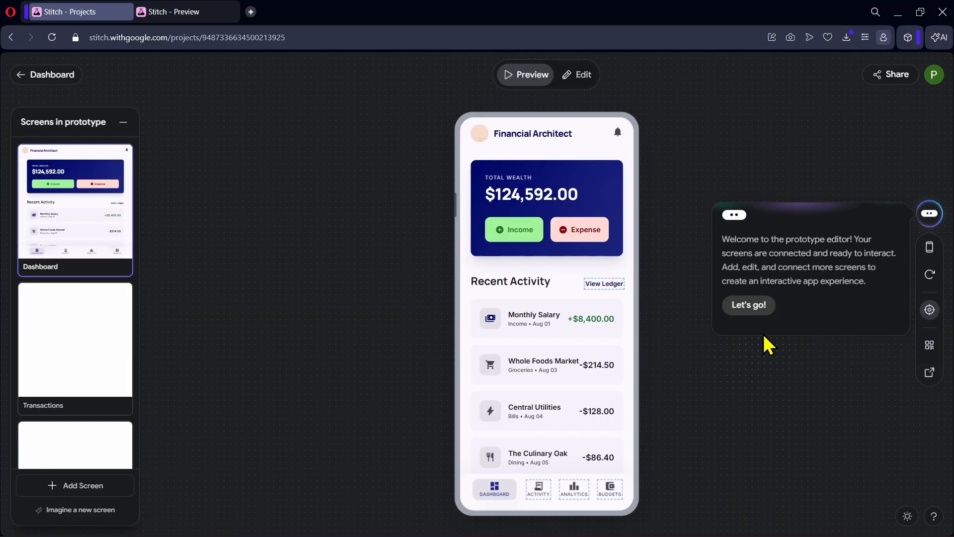
left_click(756, 305)
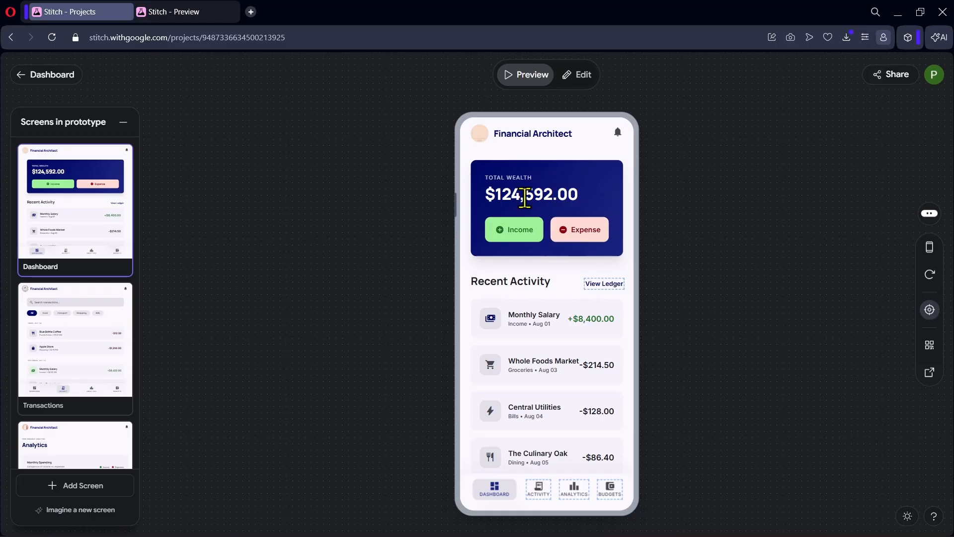
Look through the Dashboard screen in the prototype preview and go to the Activity screen.
scroll(547, 315, "down", 4)
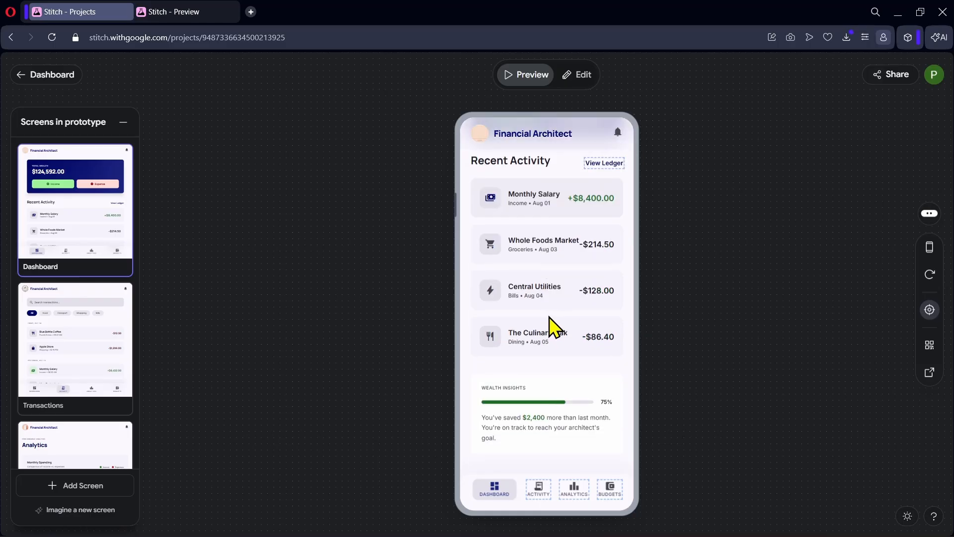
scroll(558, 326, "up", 4)
left_click(540, 495)
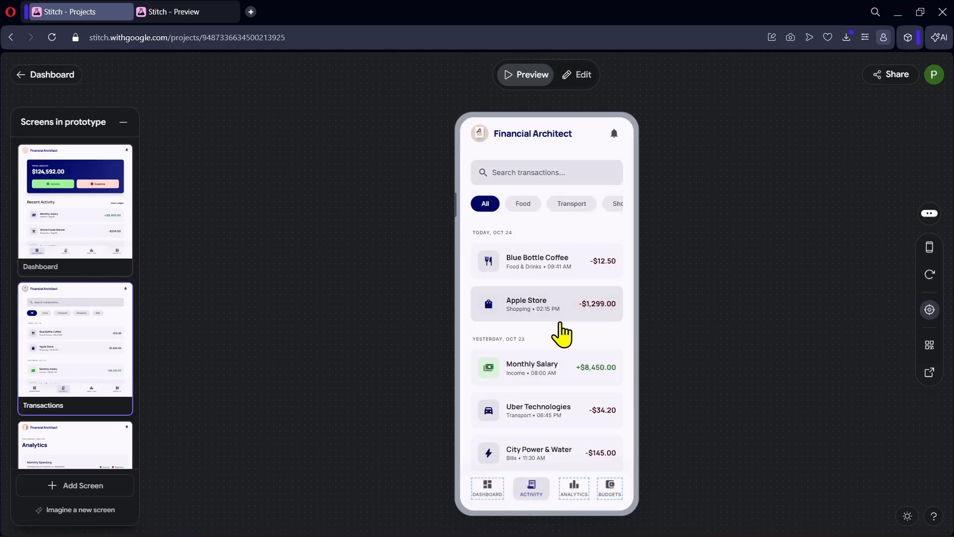
Test the transaction search on the Activity screen with "sdfghjbbk", clear it, and look through the transaction list.
left_click(544, 173)
type("sdfghjklkj")
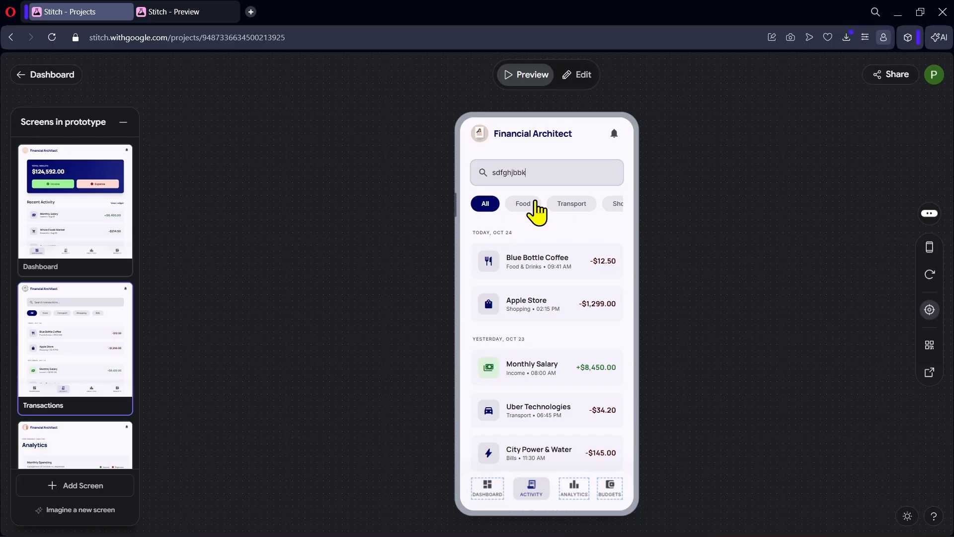
left_click(532, 201)
left_click_drag(550, 173, 407, 165)
key("BackSpace")
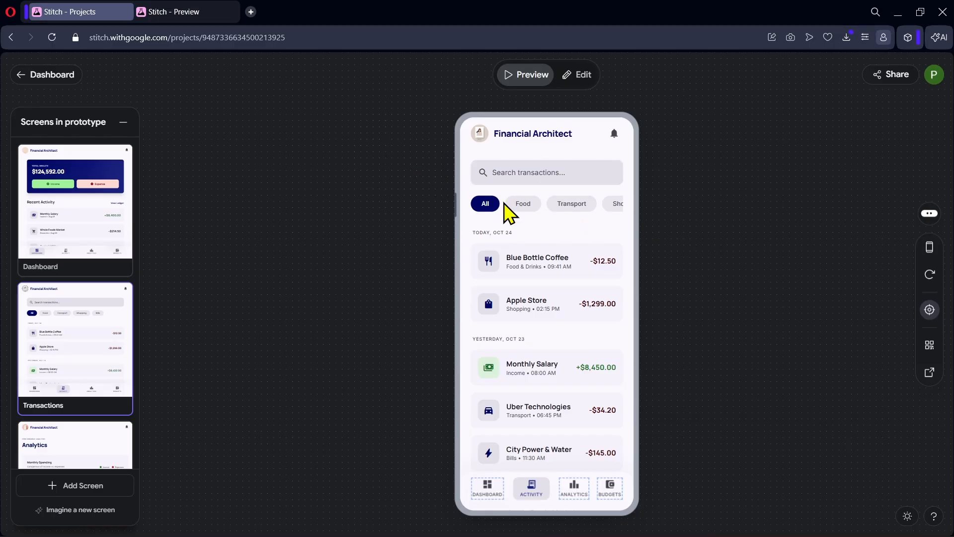
scroll(568, 341, "down", 3)
scroll(526, 404, "up", 3)
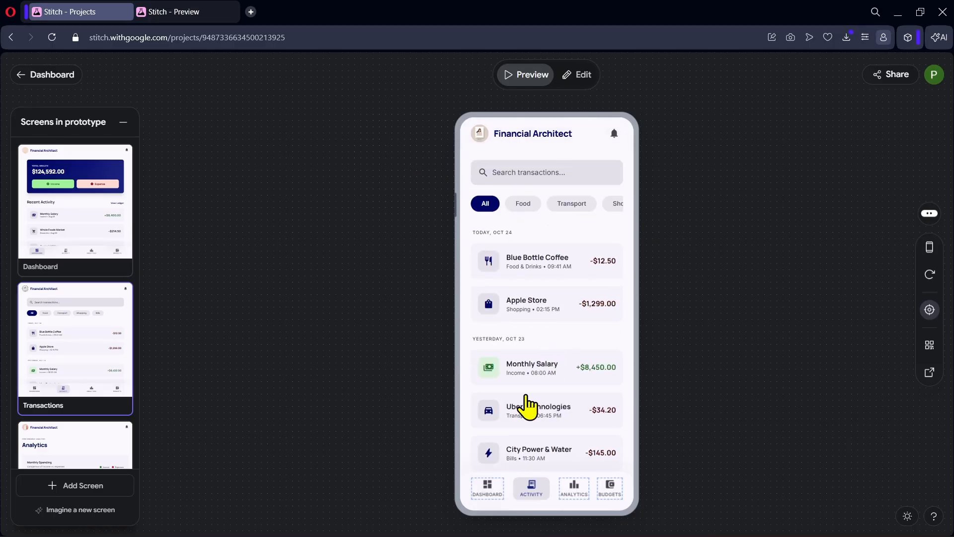
Go to the Analytics screen in the prototype and look through its spending charts and categories.
left_click(574, 492)
scroll(576, 333, "down", 5)
scroll(574, 326, "up", 5)
scroll(574, 326, "down", 5)
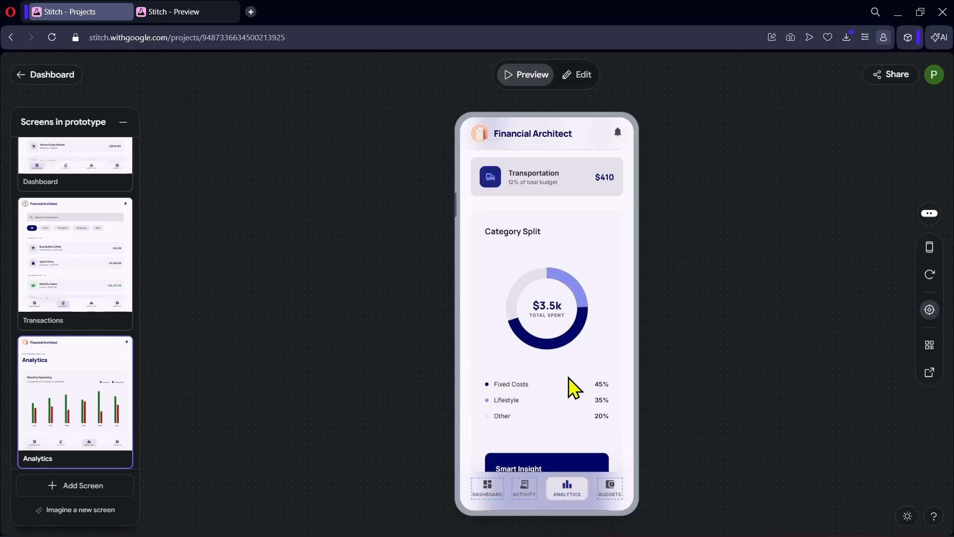
scroll(571, 387, "up", 5)
Look through the Budgets screen in the prototype and return to the Dashboard screen.
left_click(616, 492)
scroll(546, 257, "down", 5)
scroll(546, 264, "down", 2)
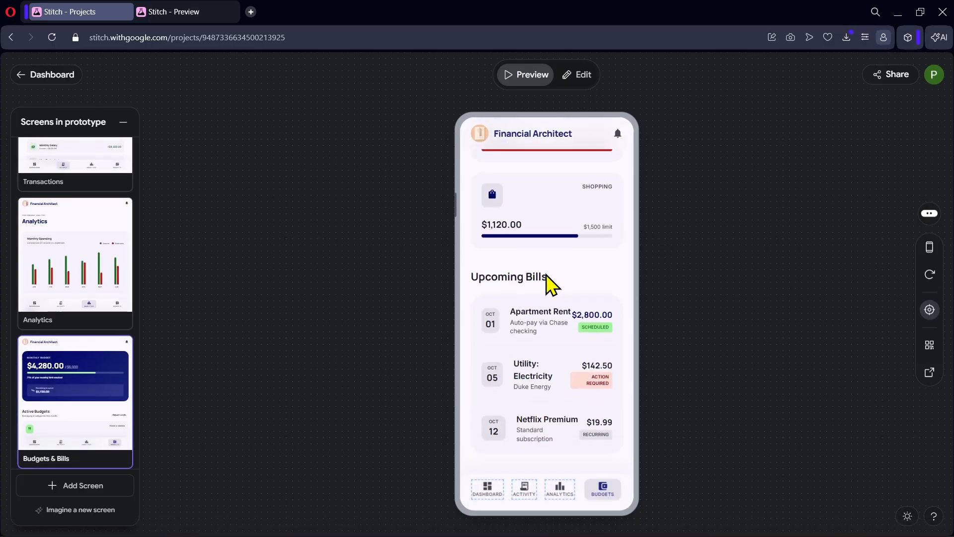
scroll(546, 278, "up", 5)
left_click(488, 488)
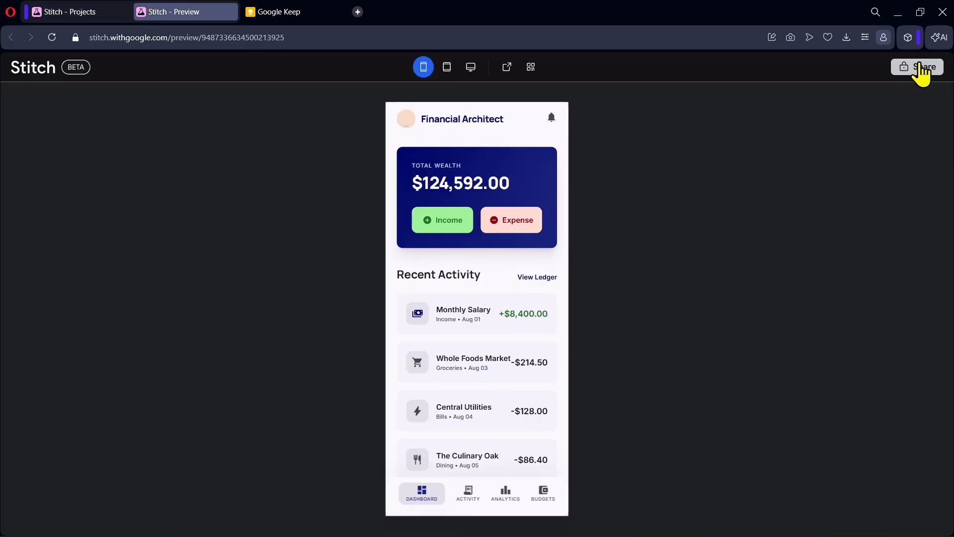
Try enabling sharing and remixing for the previewed project and switch it back off.
left_click(921, 70)
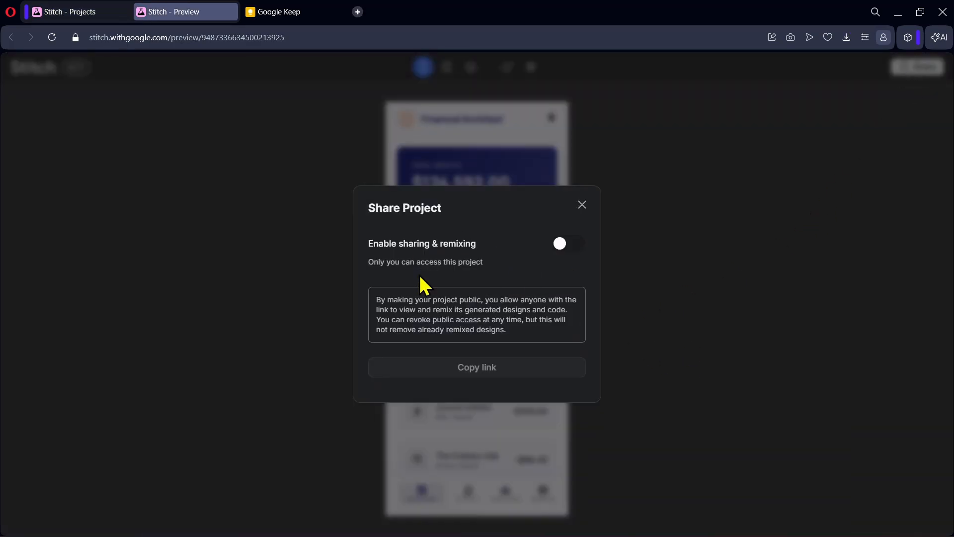
left_click(570, 254)
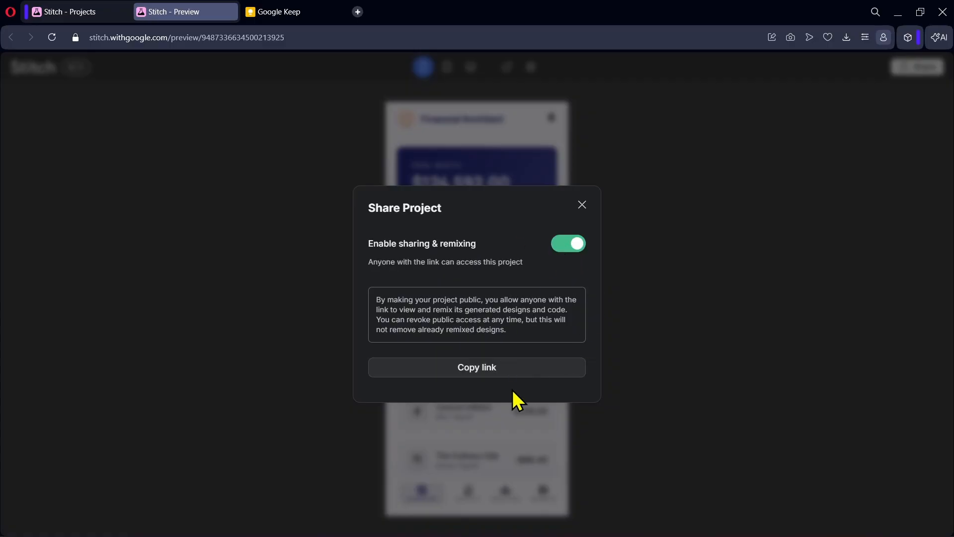
left_click(570, 255)
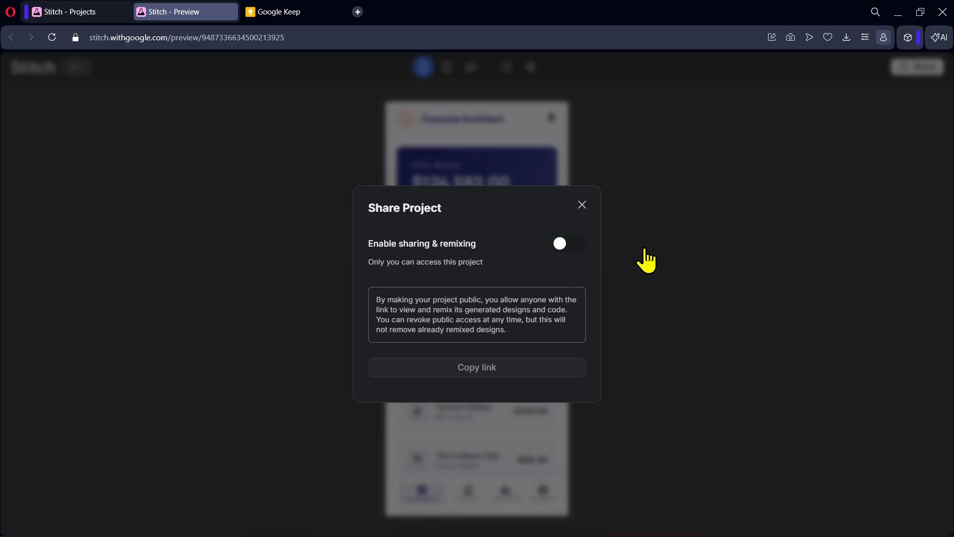
Return to the Stitch project canvas and check the Design System option for modifying the Dashboard screen.
key("ctrl+Tab")
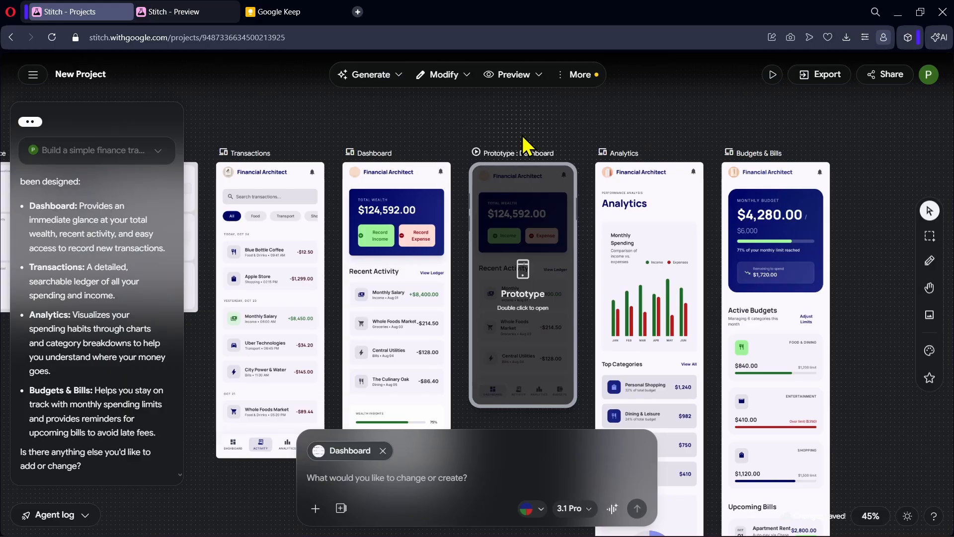
left_click(466, 83)
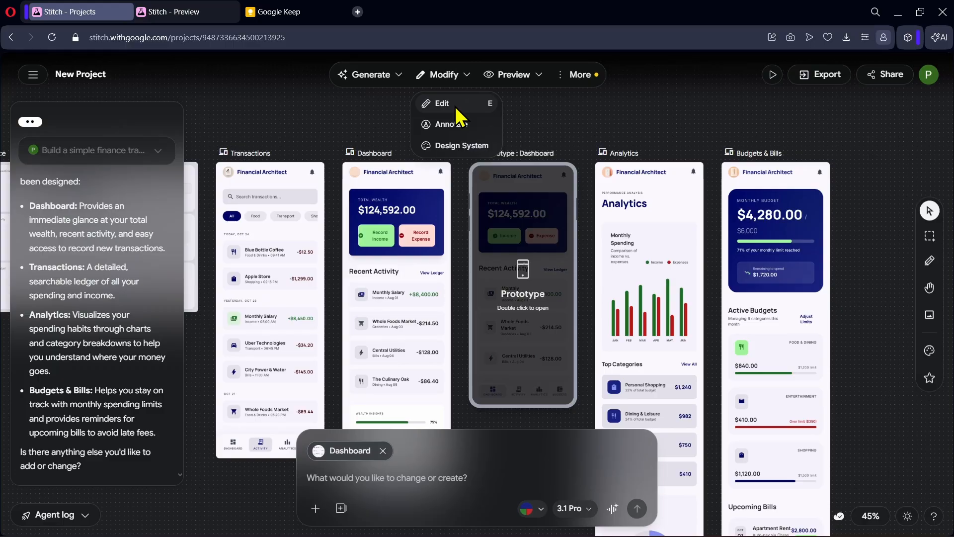
left_click(463, 143)
left_click(888, 152)
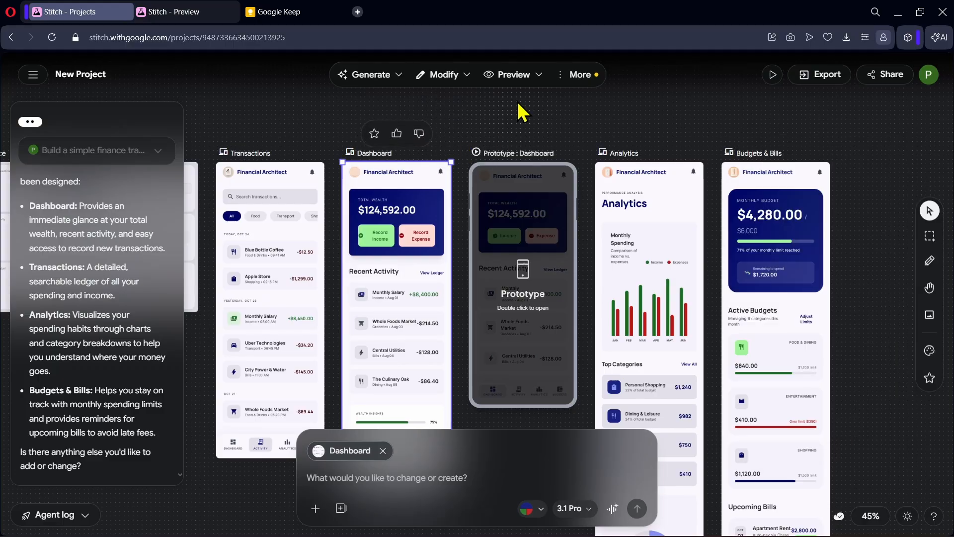
Check the Dashboard screen's preview sizes and export options, and open and close its code view.
left_click(537, 77)
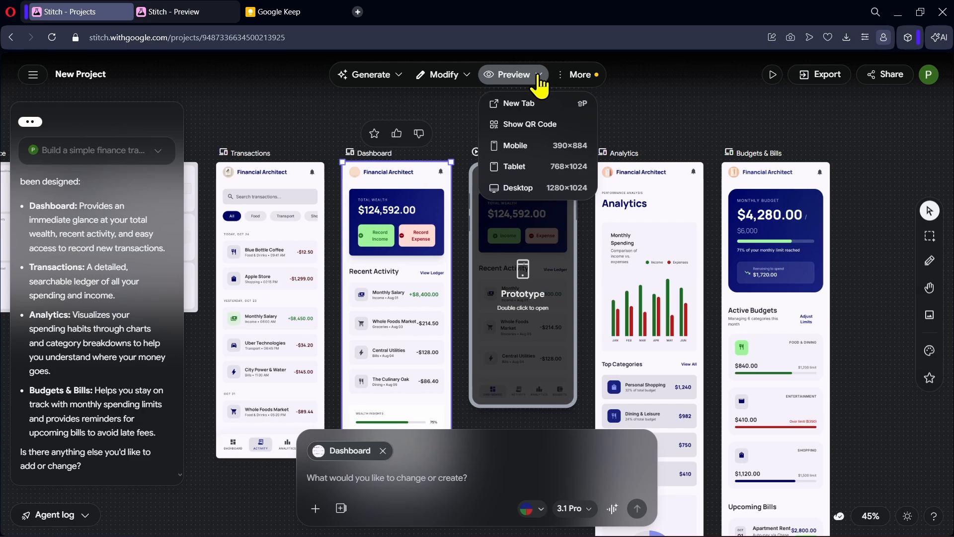
left_click(562, 77)
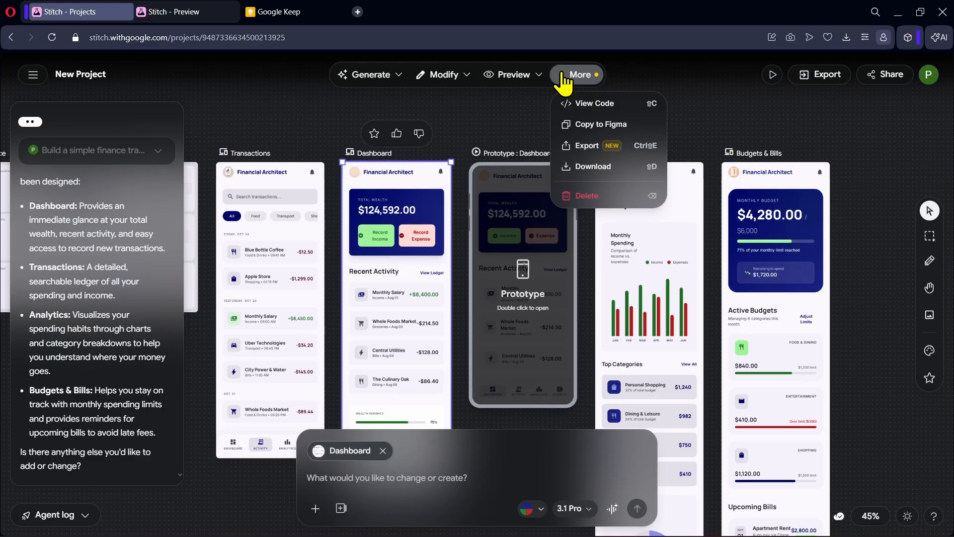
left_click(564, 77)
left_click(577, 76)
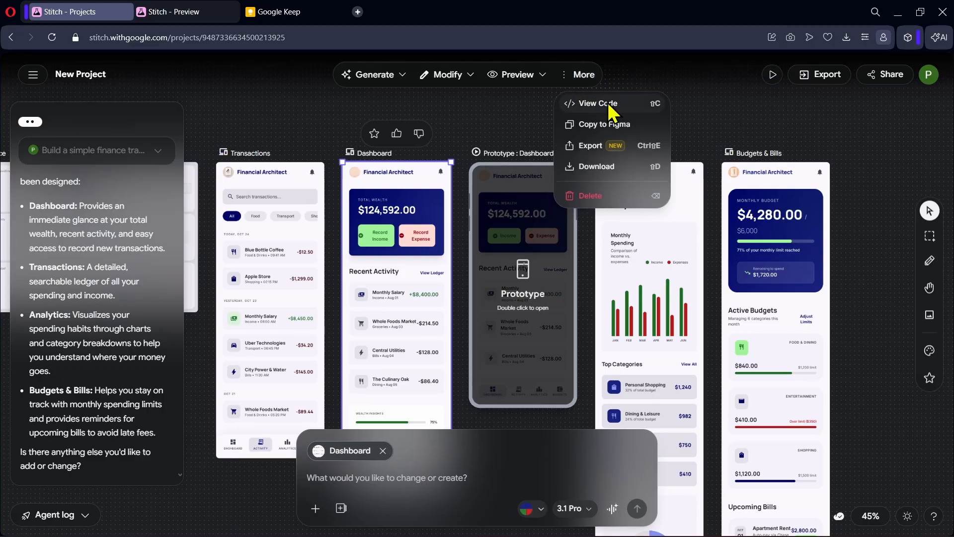
left_click(599, 103)
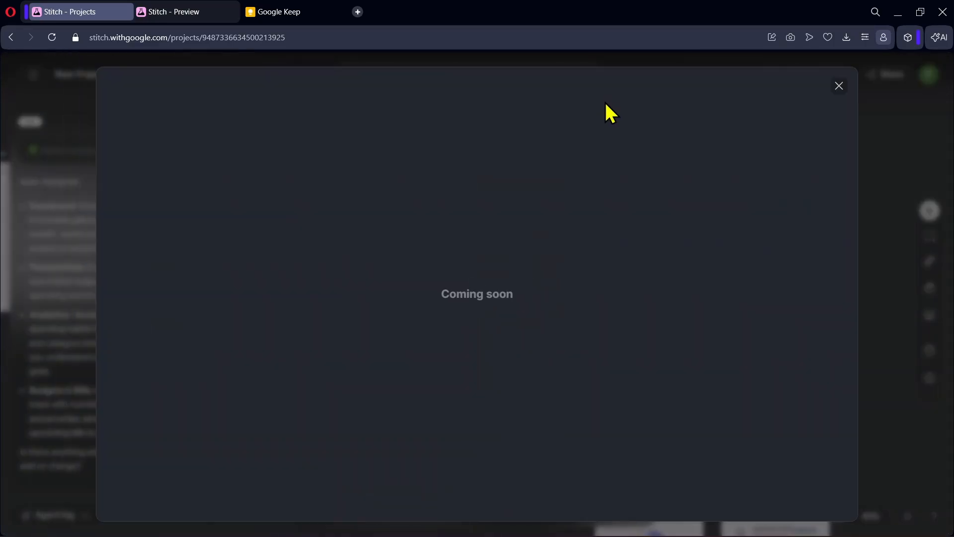
left_click(839, 87)
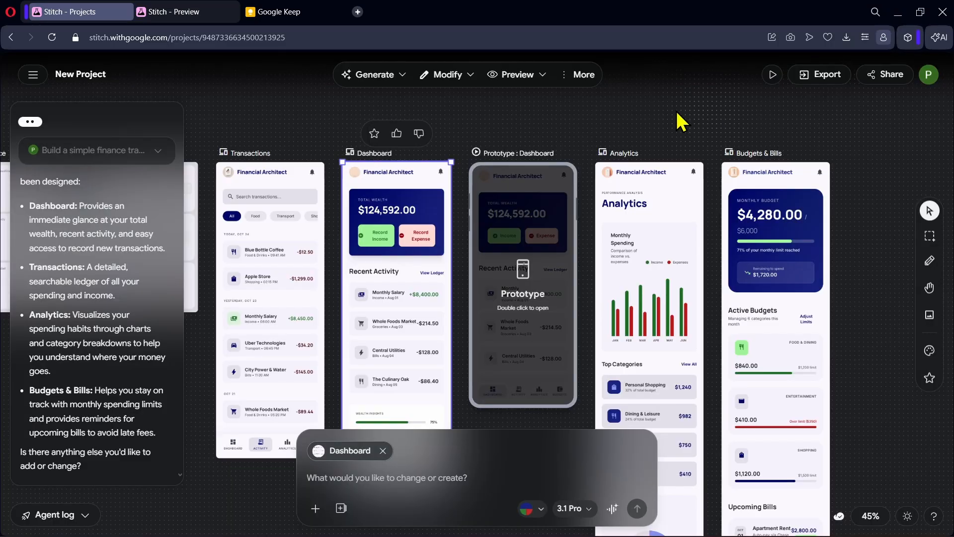
Open the export options for the selected Dashboard screen.
left_click(569, 74)
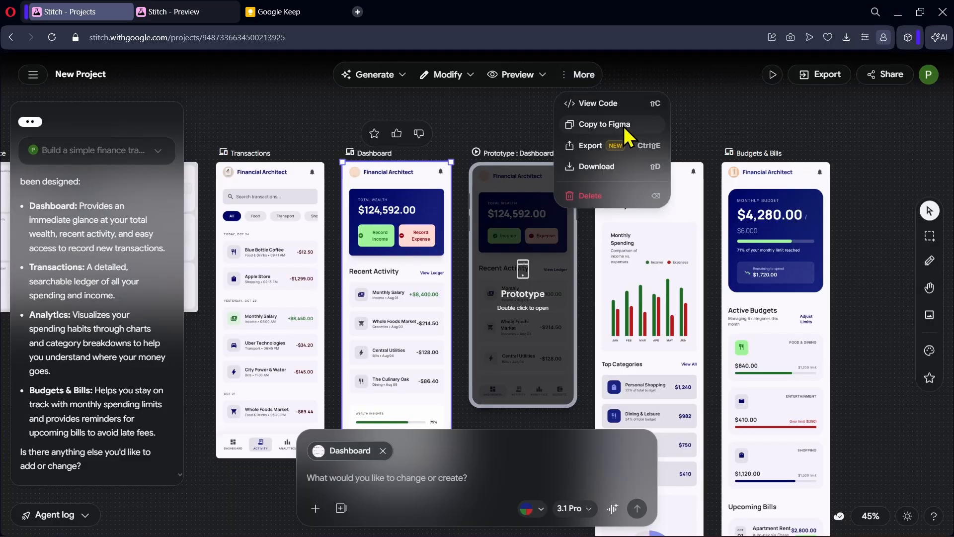
left_click(640, 150)
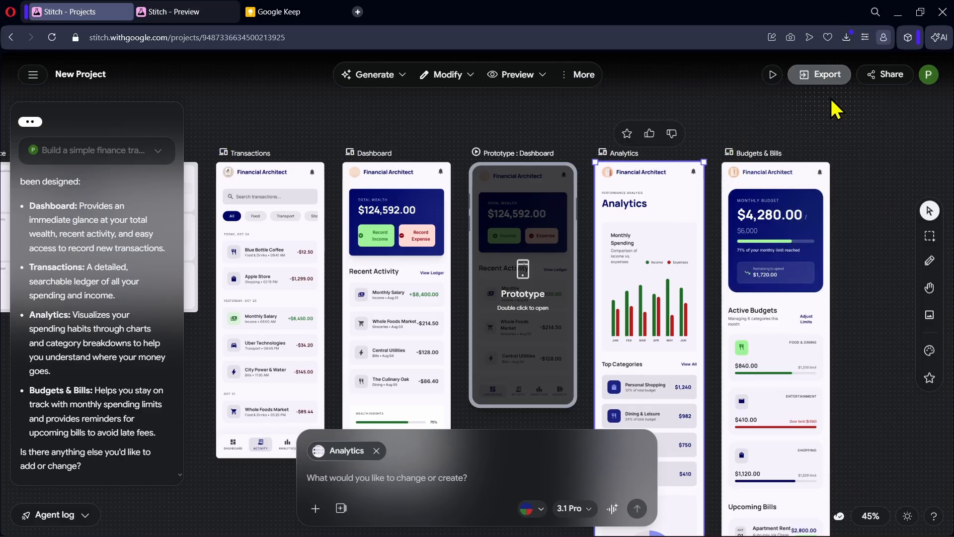
Open the account settings and look through the daily usage, AI model training, email preferences and API key sections.
left_click(930, 77)
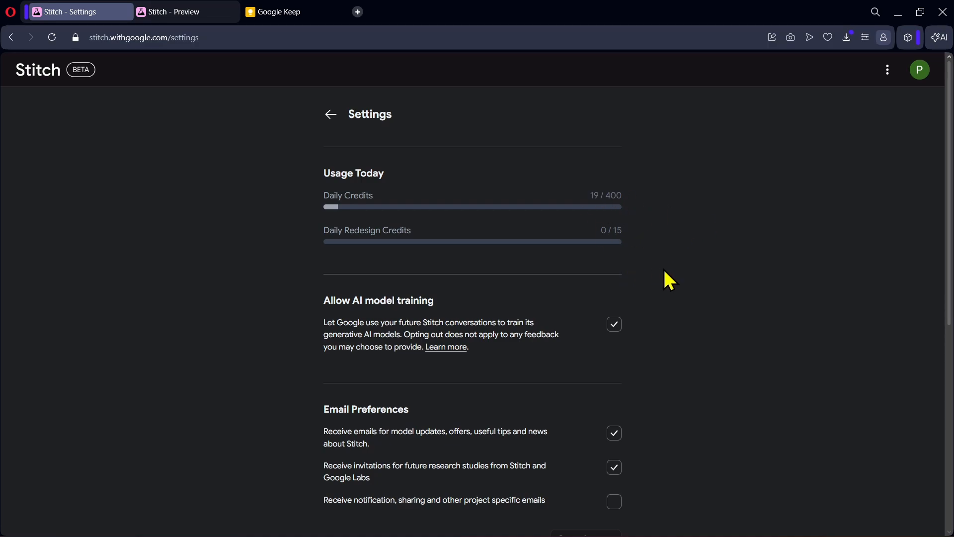
scroll(665, 272, "down", 6)
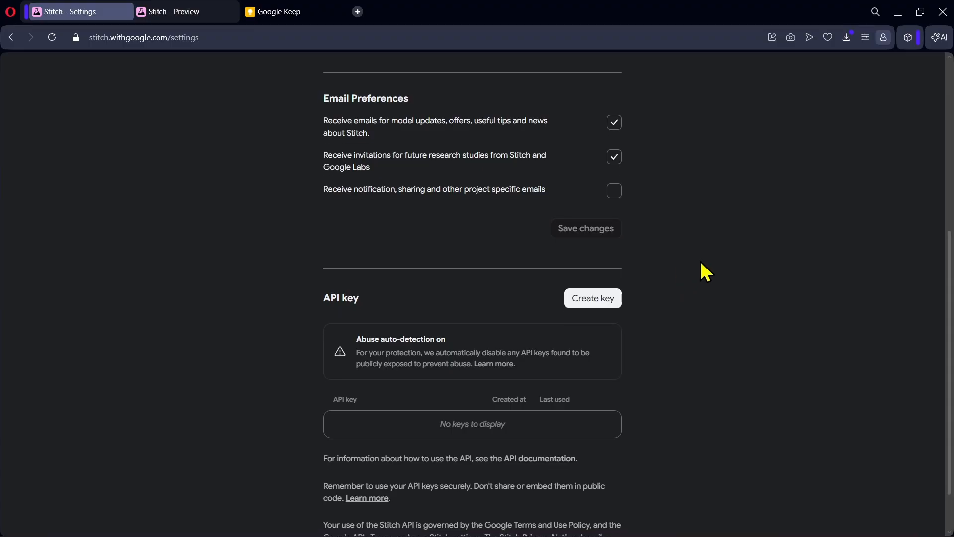
scroll(700, 262, "down", 1)
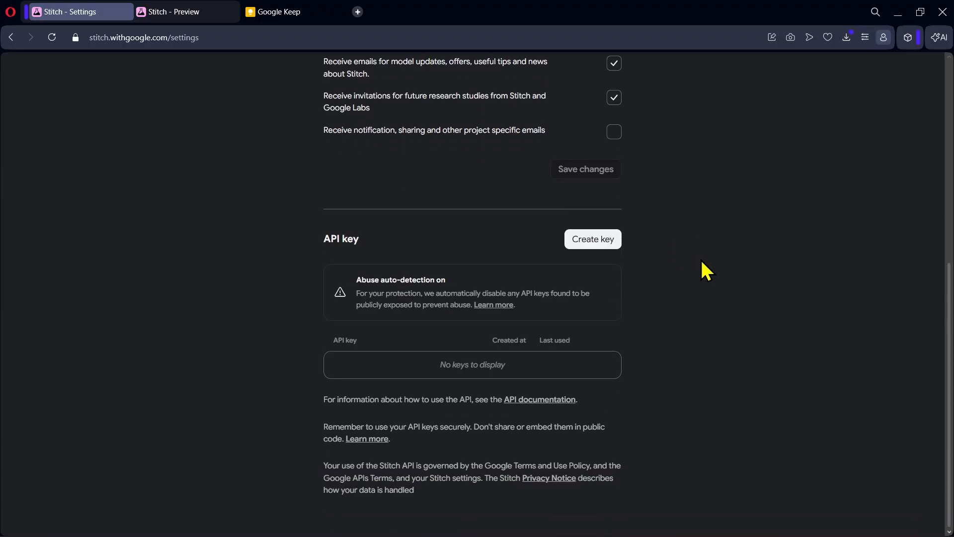
scroll(701, 262, "up", 7)
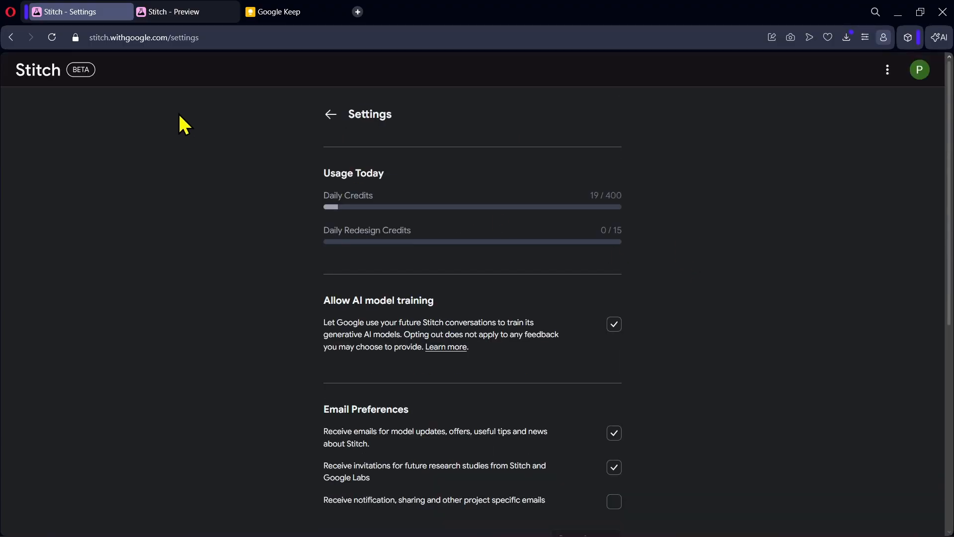
Return to the Stitch home page and generate a web design from "Create a portfolio website that offers various freelancing services" using 3.1 Pro.
left_click(35, 75)
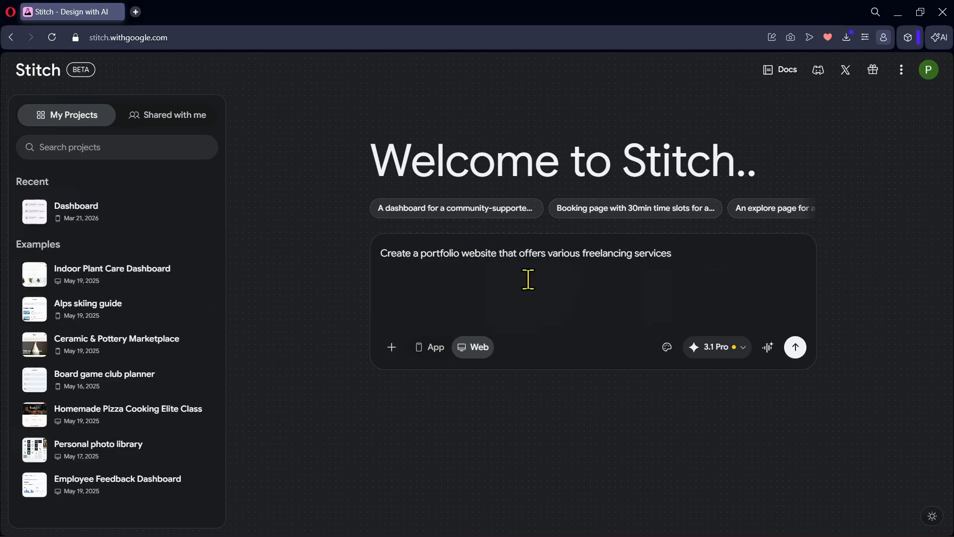
left_click(800, 349)
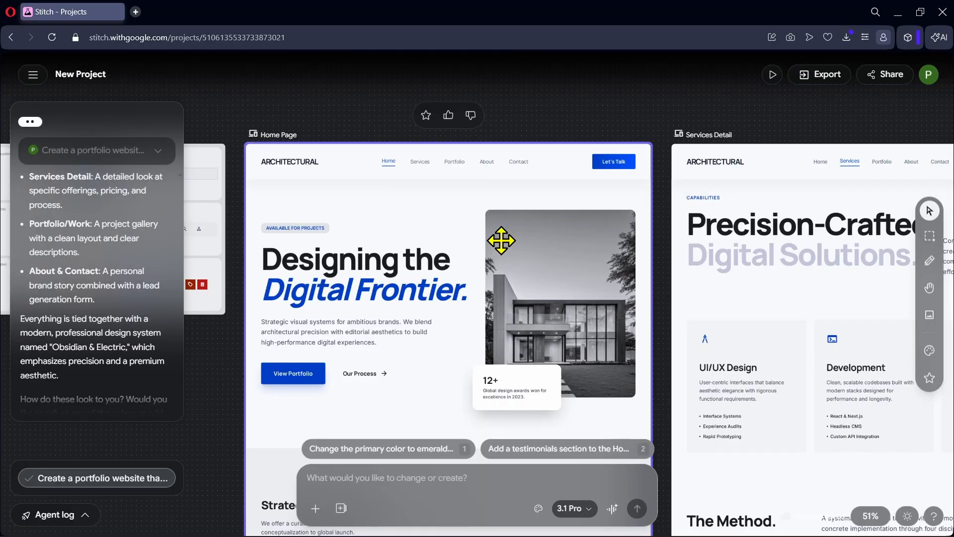
Look through the generated Home Page, Services Detail, Portfolio/Work and About & Contact screens on the canvas.
scroll(500, 238, "down", 3)
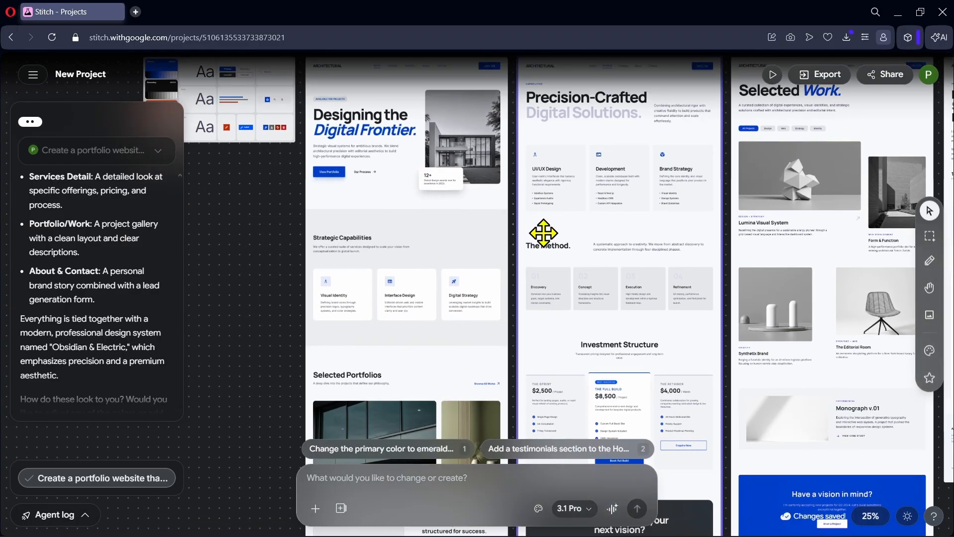
scroll(544, 233, "down", 8)
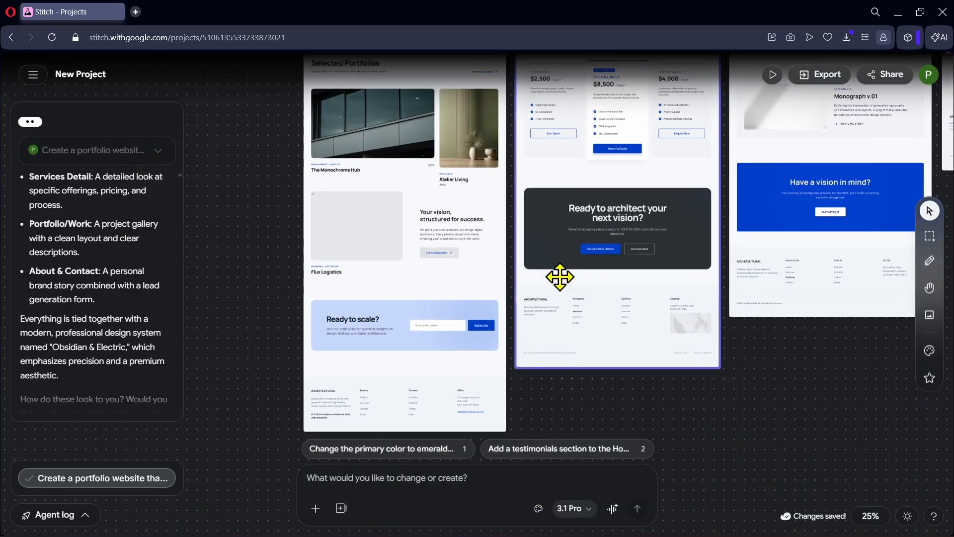
scroll(566, 368, "up", 9)
scroll(566, 368, "right", 7)
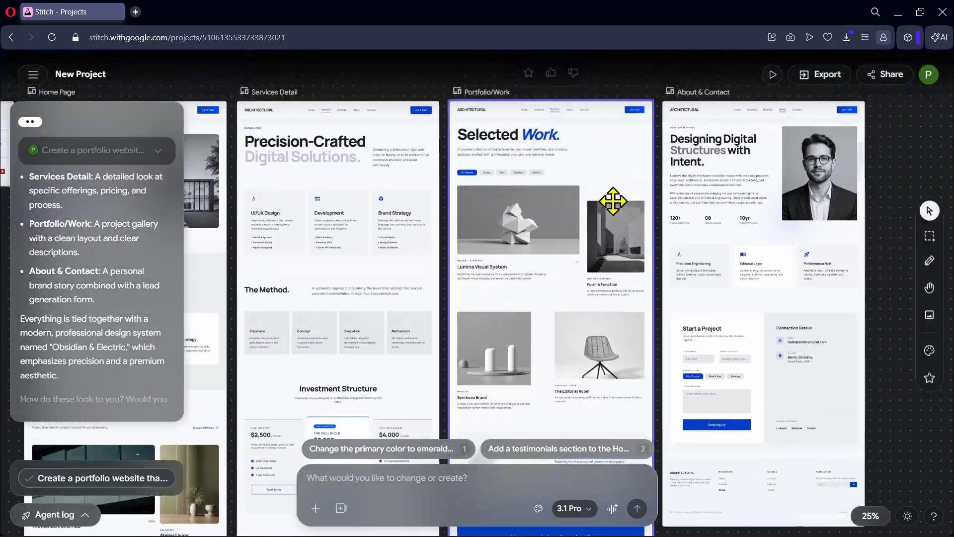
scroll(651, 229, "down", 3)
scroll(651, 229, "right", 1)
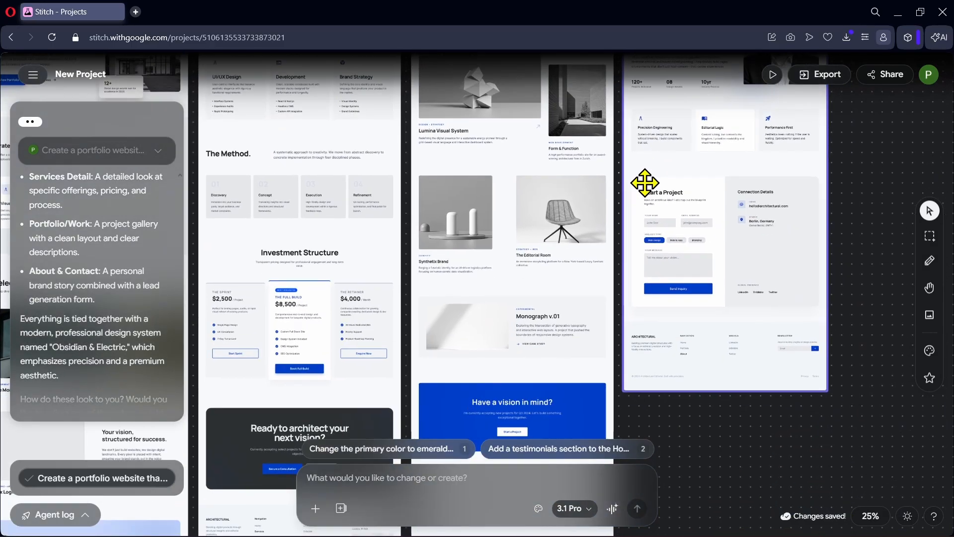
scroll(645, 183, "up", 3)
scroll(645, 183, "left", 5)
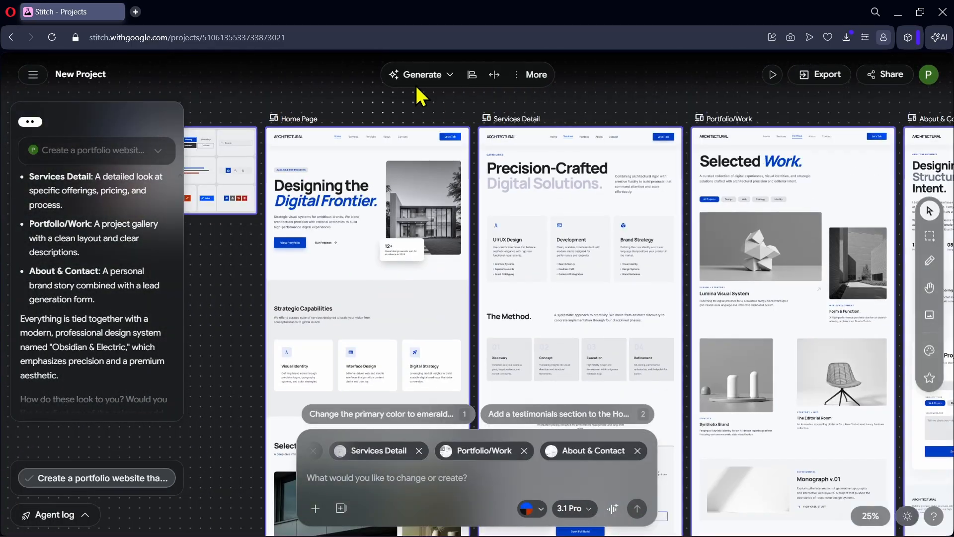
Generate an Instant Prototype from the selected portfolio website screens.
mouse_move(430, 81)
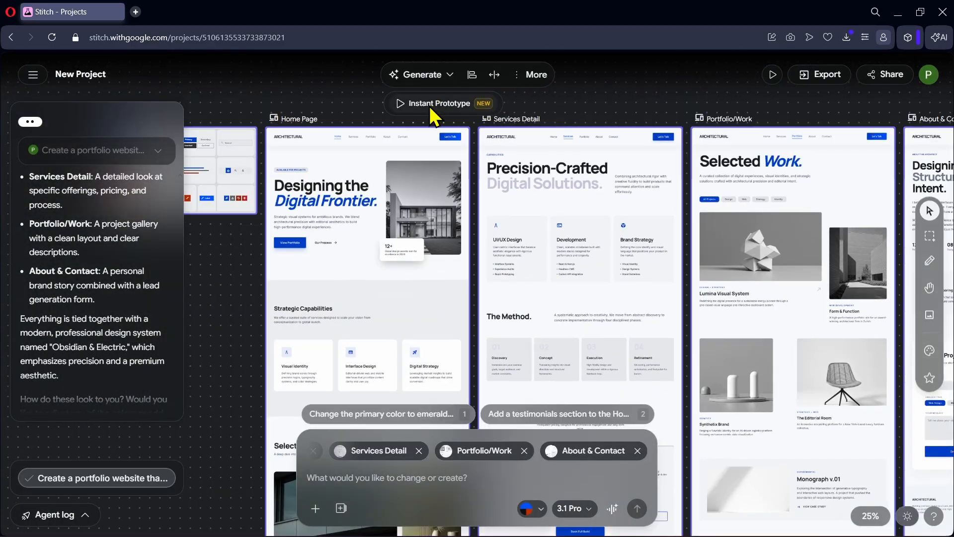
left_click(432, 104)
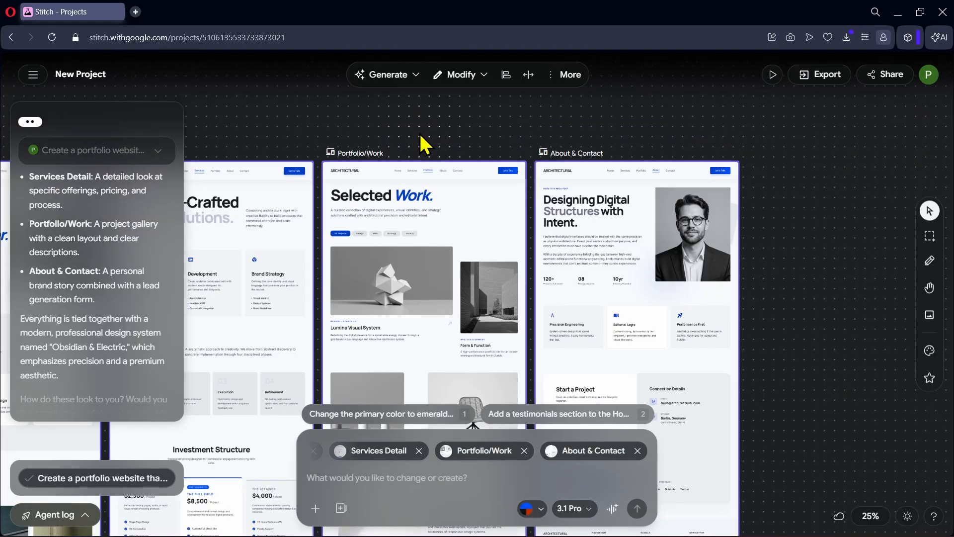
mouse_move(411, 77)
left_click(408, 106)
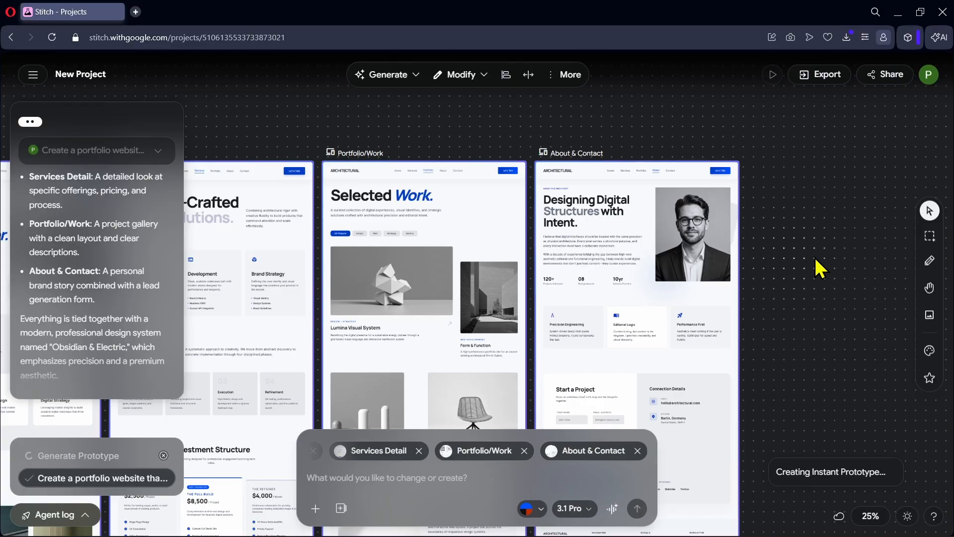
Look through the portfolio website's Home Page in the prototype, down to its footer.
scroll(548, 293, "down", 3)
scroll(547, 293, "down", 15)
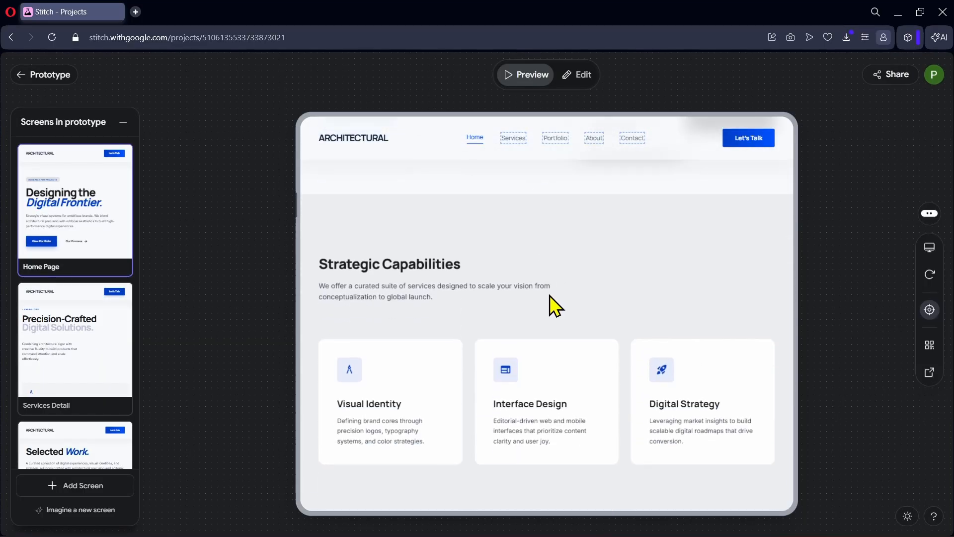
scroll(550, 296, "down", 2)
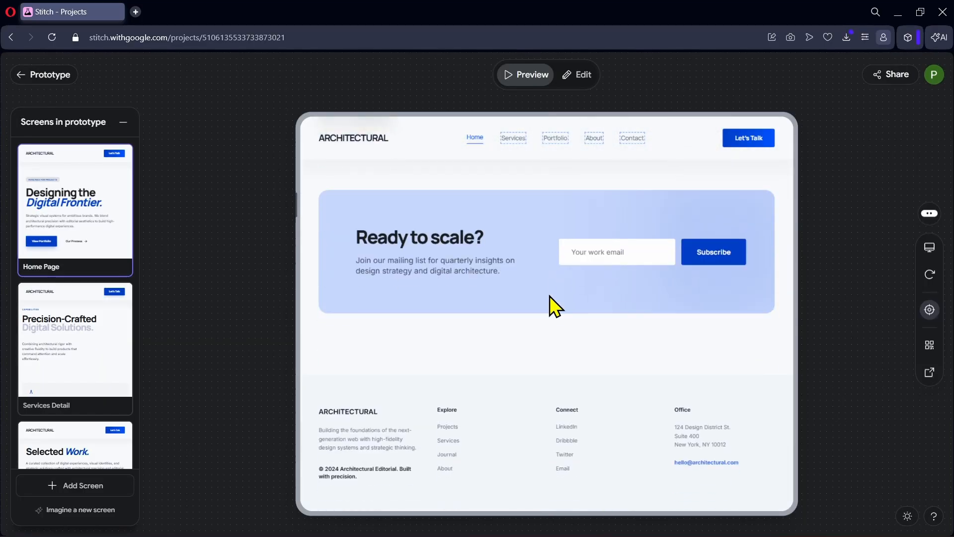
Open the prototype preview in a separate browser tab and look over the first sections of the home page.
left_click(930, 374)
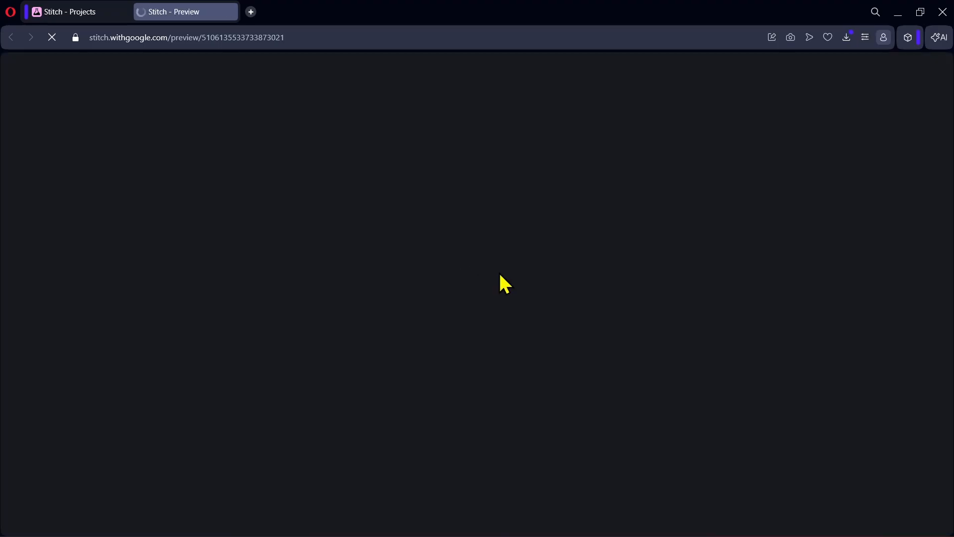
scroll(716, 281, "down", 8)
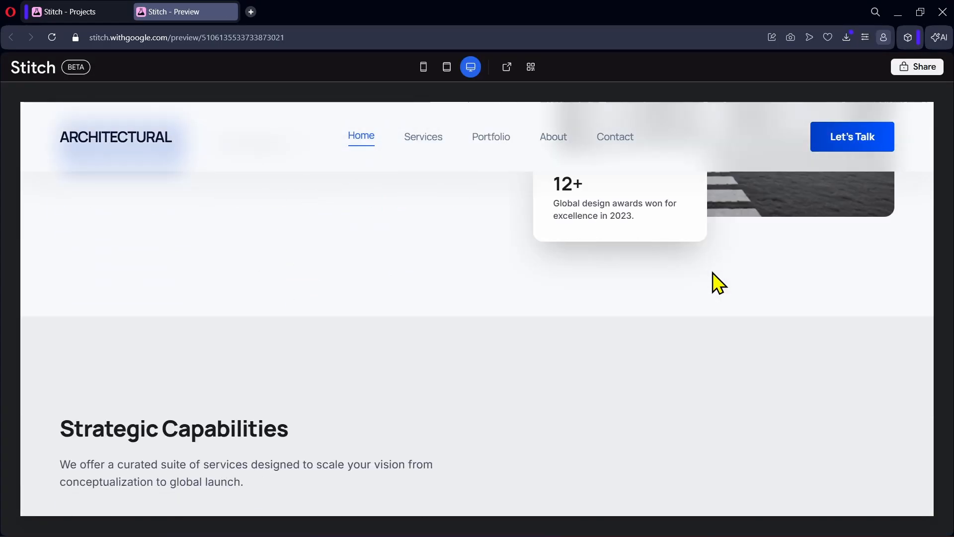
scroll(448, 160, "up", 8)
Check the portfolio home page's layout in the tablet and mobile preview sizes.
left_click(446, 67)
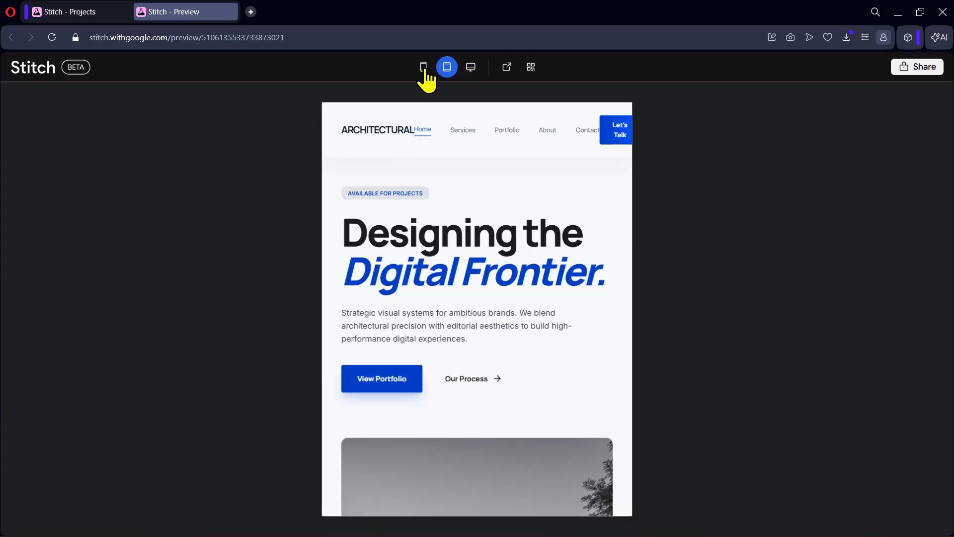
left_click(423, 66)
scroll(548, 328, "down", 10)
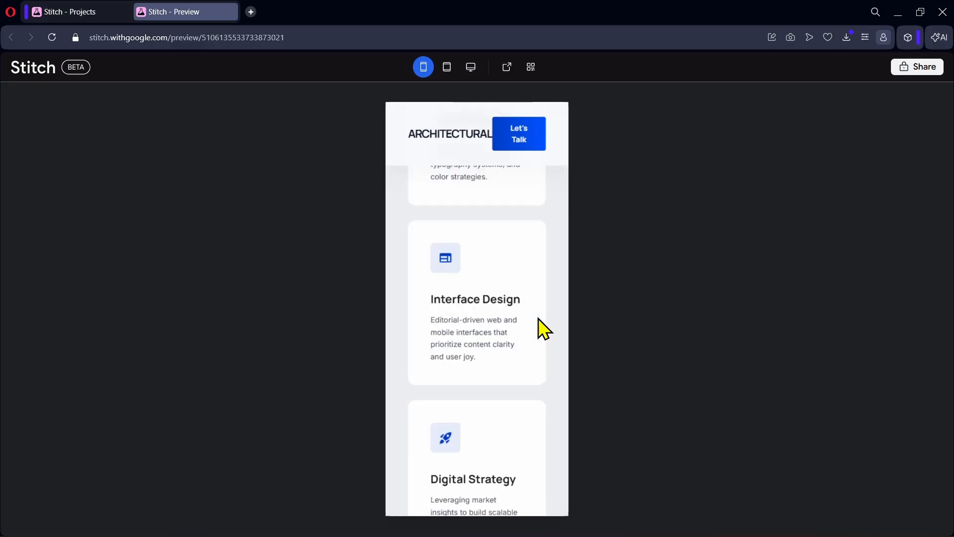
scroll(539, 319, "up", 6)
left_click(447, 66)
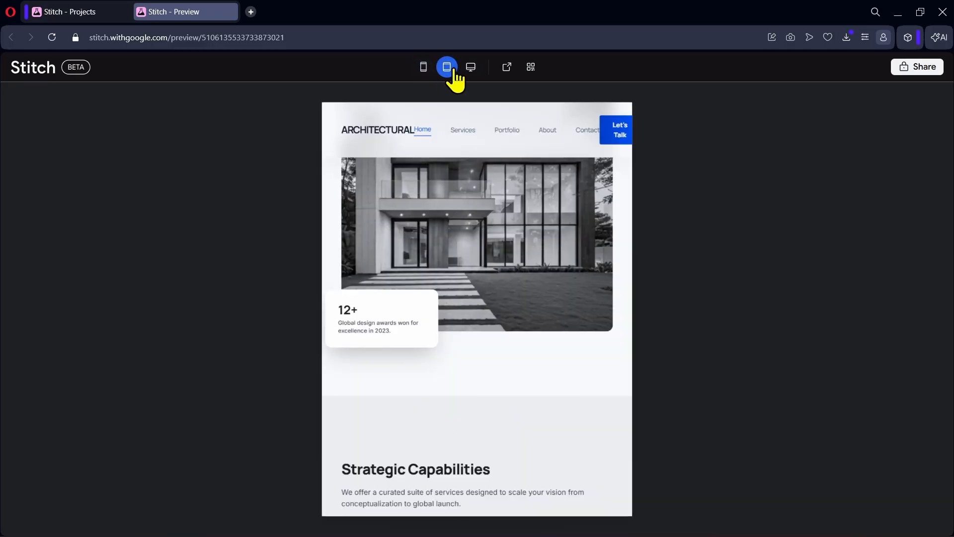
scroll(532, 305, "down", 5)
scroll(533, 305, "up", 10)
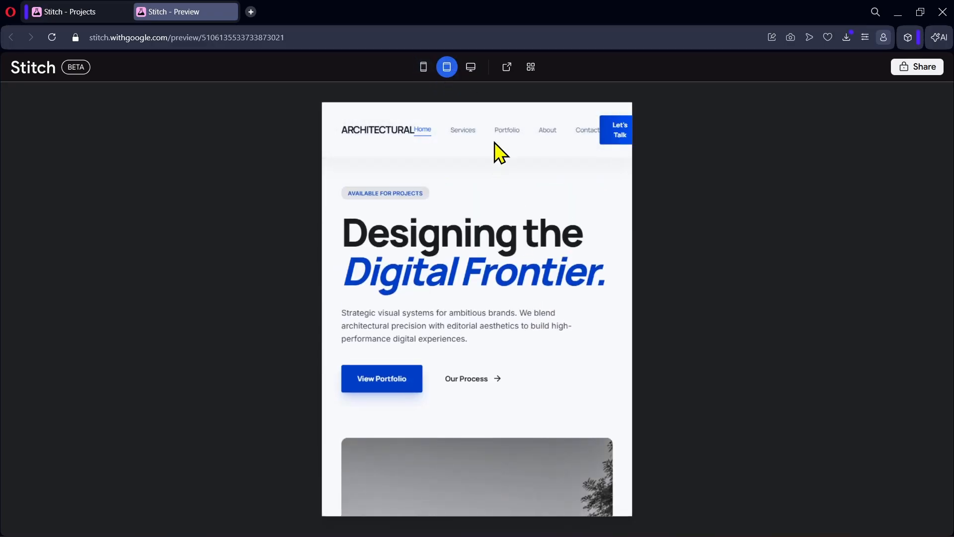
Switch the preview back to desktop size and look through the full home page.
left_click(471, 67)
scroll(436, 322, "down", 5)
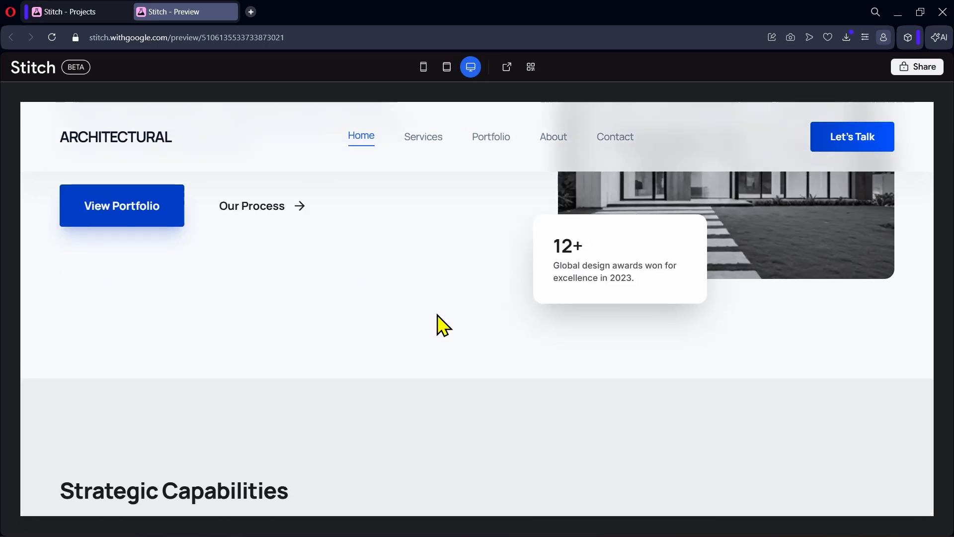
scroll(437, 319, "up", 5)
scroll(712, 281, "down", 8)
scroll(712, 272, "down", 12)
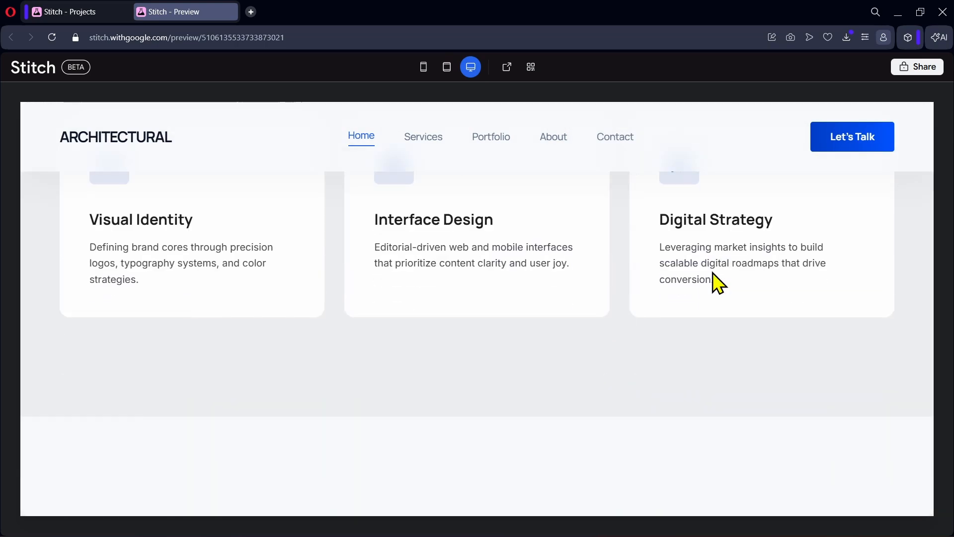
scroll(712, 272, "down", 12)
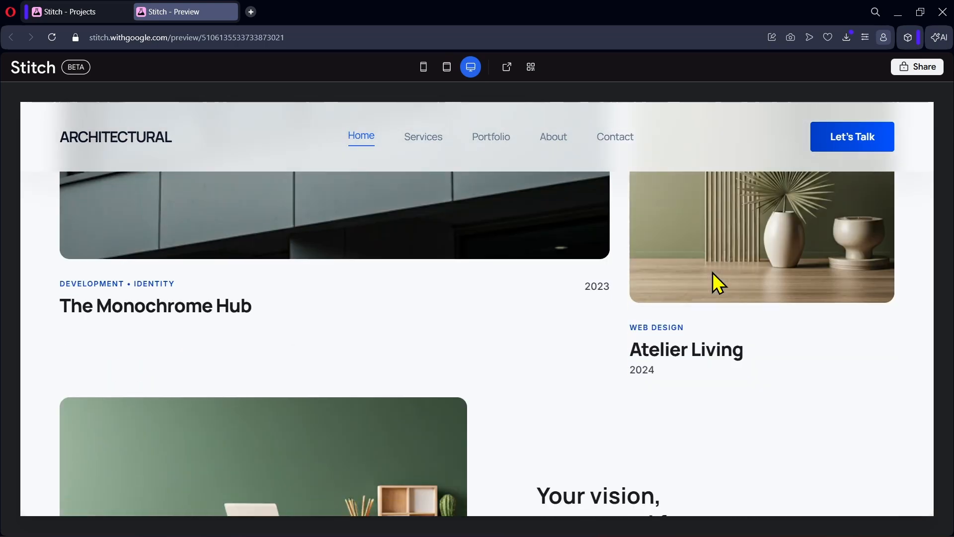
scroll(713, 273, "down", 2)
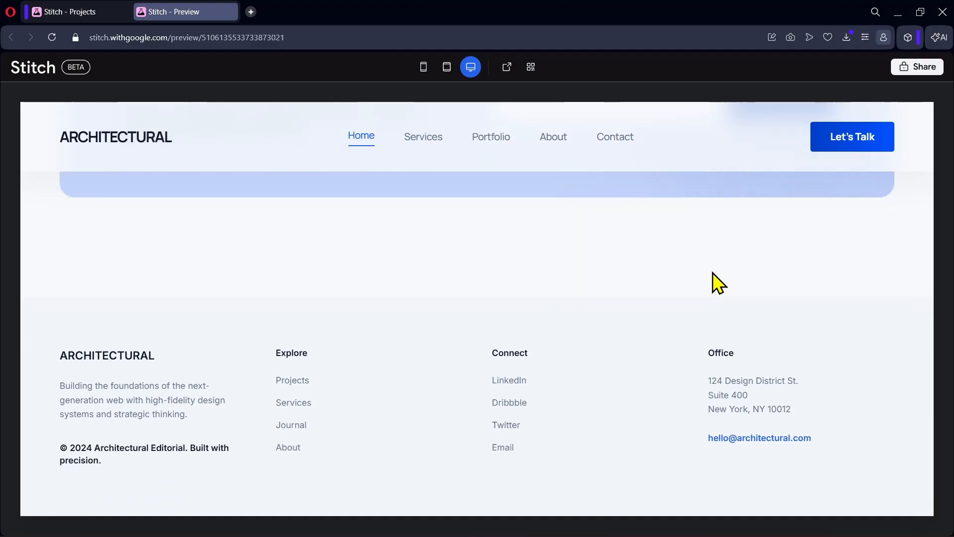
scroll(713, 273, "up", 15)
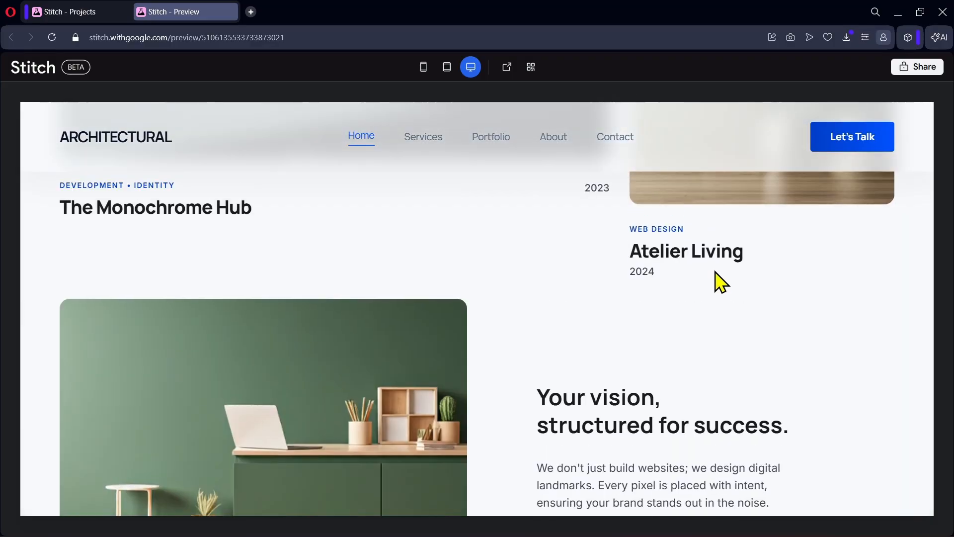
scroll(717, 272, "up", 10)
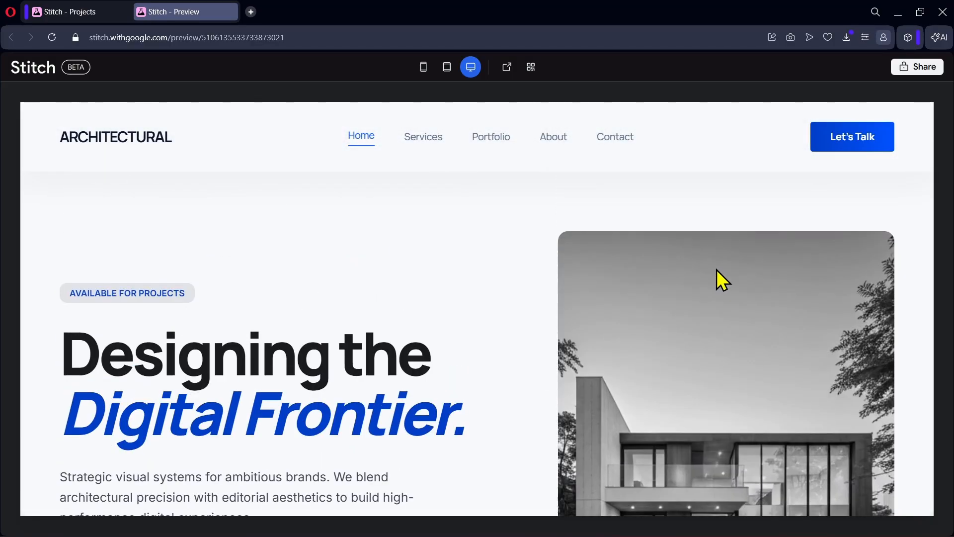
Follow the website's Services link and look through the Services page in the desktop preview.
left_click(426, 139)
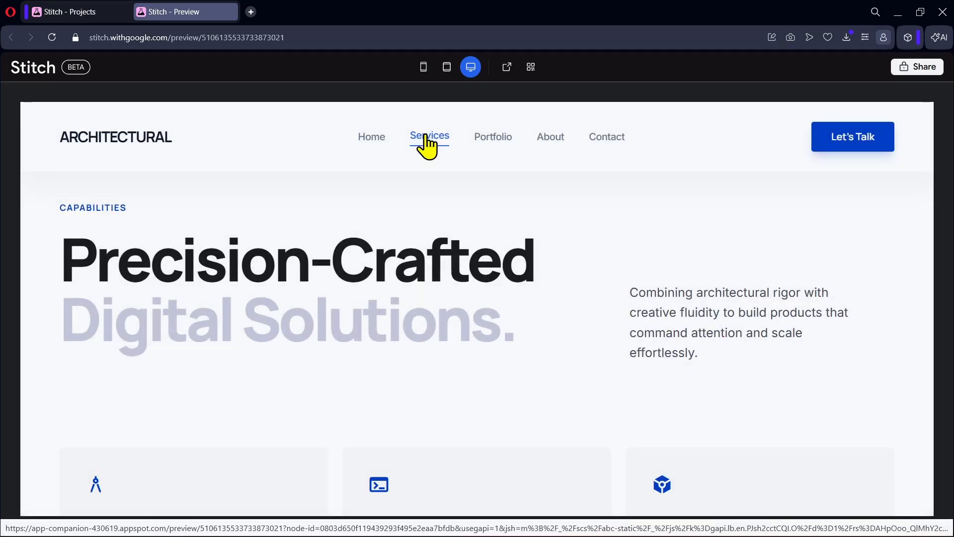
scroll(527, 245, "down", 10)
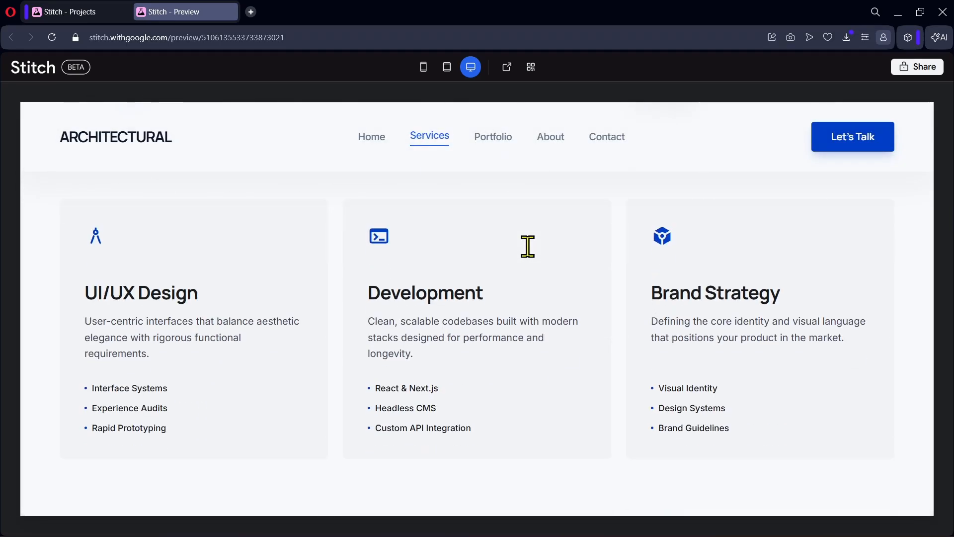
scroll(533, 259, "down", 10)
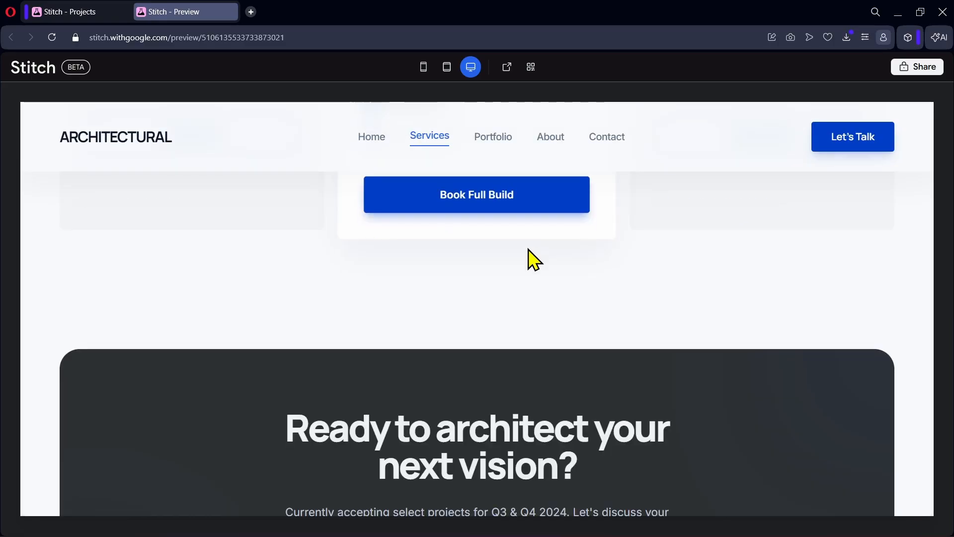
scroll(533, 258, "up", 5)
scroll(533, 259, "up", 8)
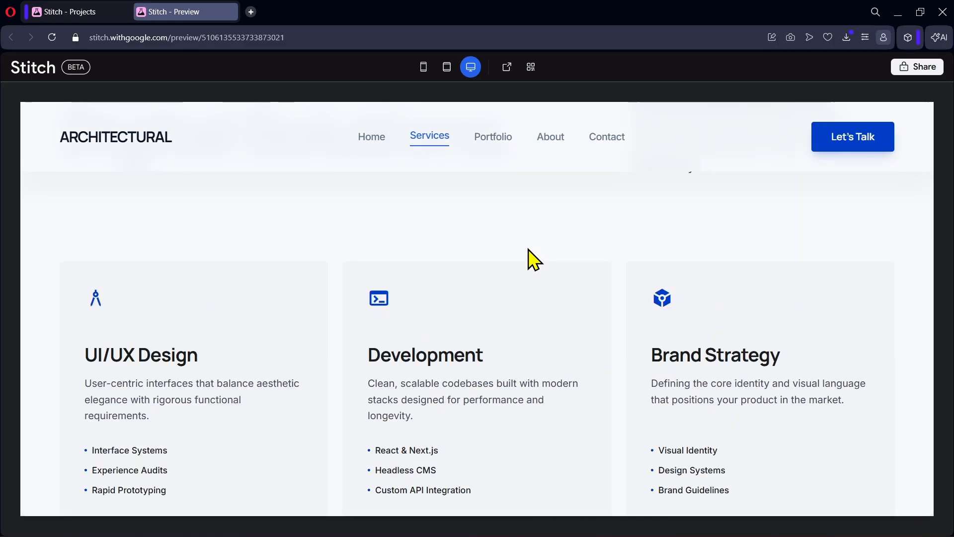
scroll(533, 258, "down", 3)
scroll(534, 258, "up", 1)
scroll(534, 259, "up", 3)
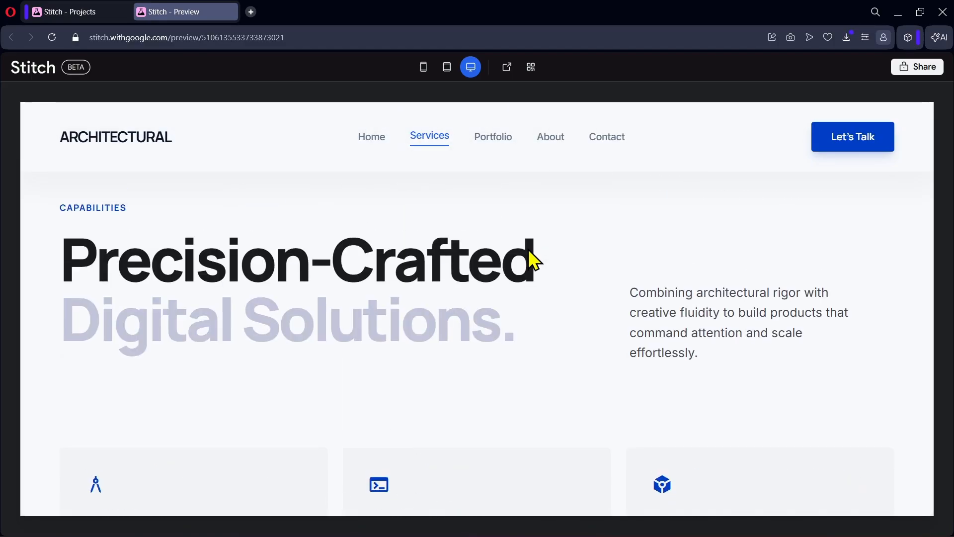
Test the website's navigation links by visiting Portfolio, About, Portfolio again and Services, ending on the Home page.
left_click(480, 137)
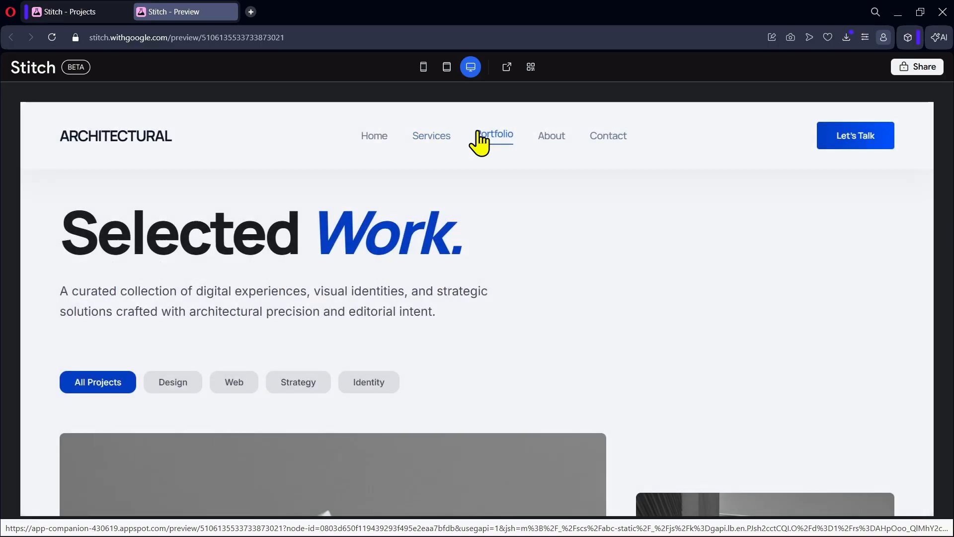
left_click(551, 143)
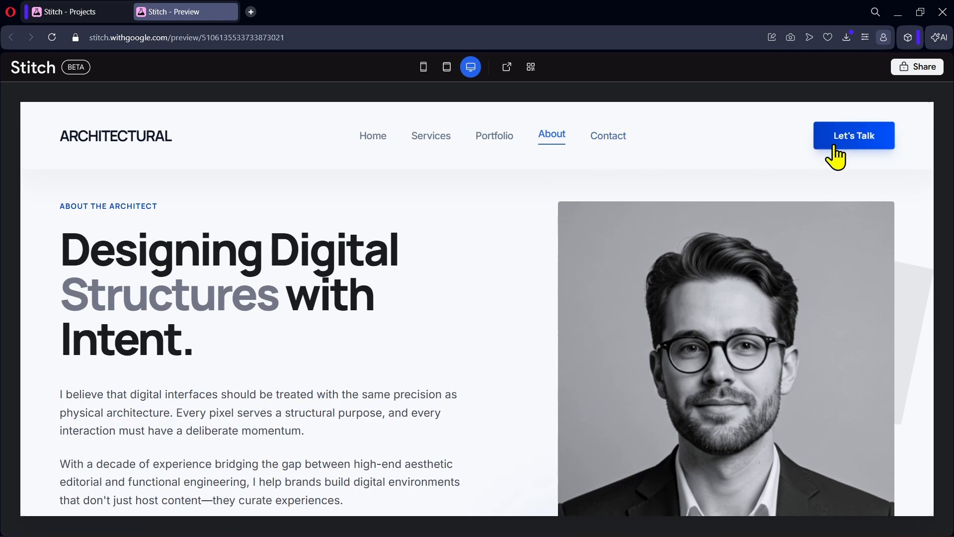
left_click(499, 141)
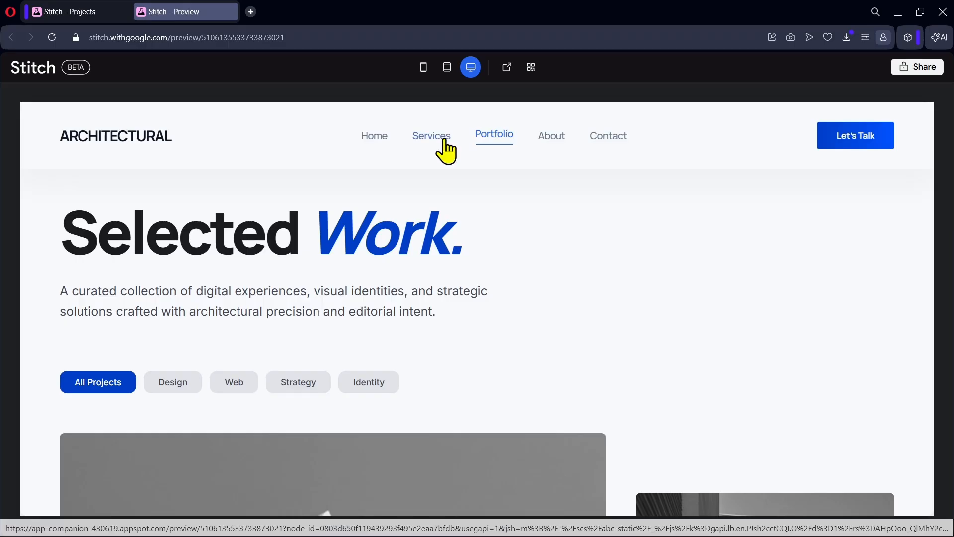
left_click(440, 141)
left_click(376, 141)
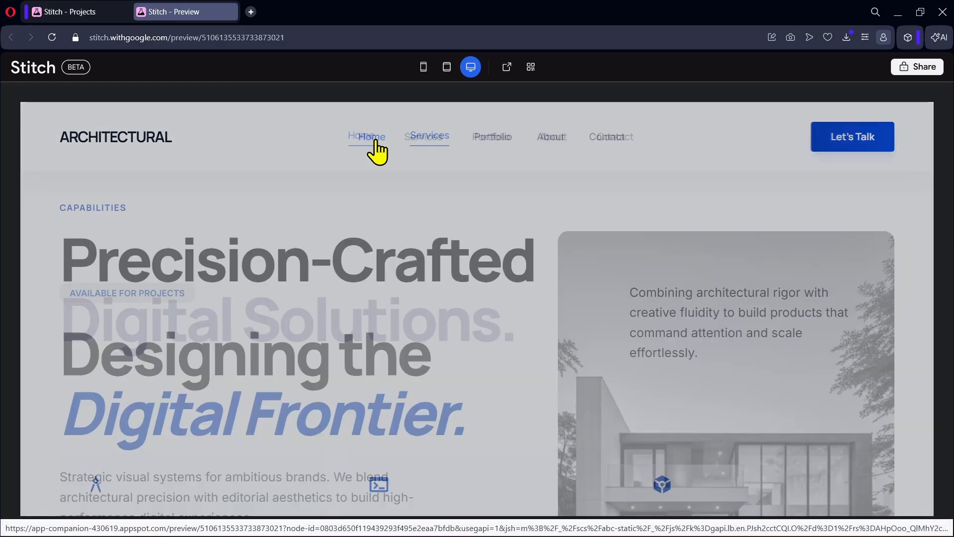
Compare the home page in tablet and mobile preview sizes, finishing with a look through it at desktop size.
left_click(447, 72)
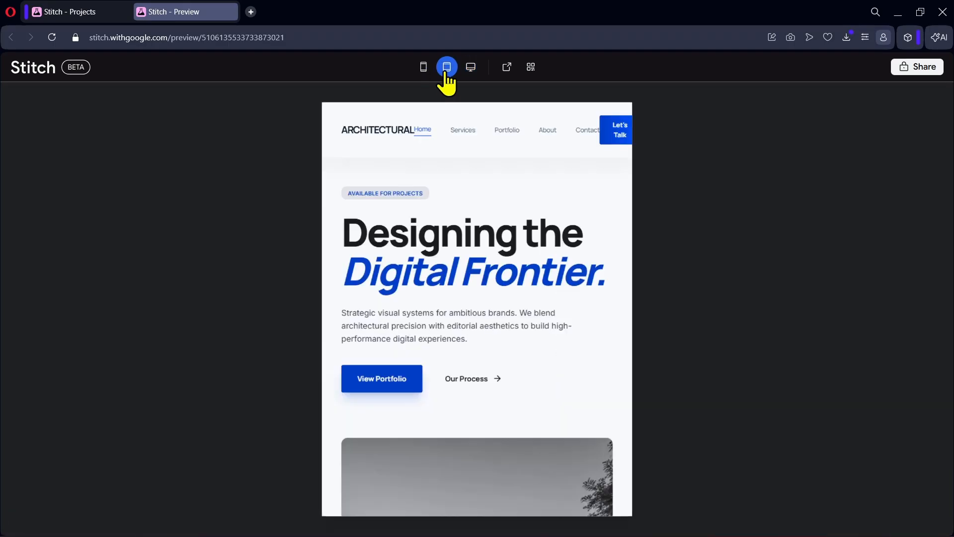
left_click(424, 71)
scroll(542, 328, "down", 10)
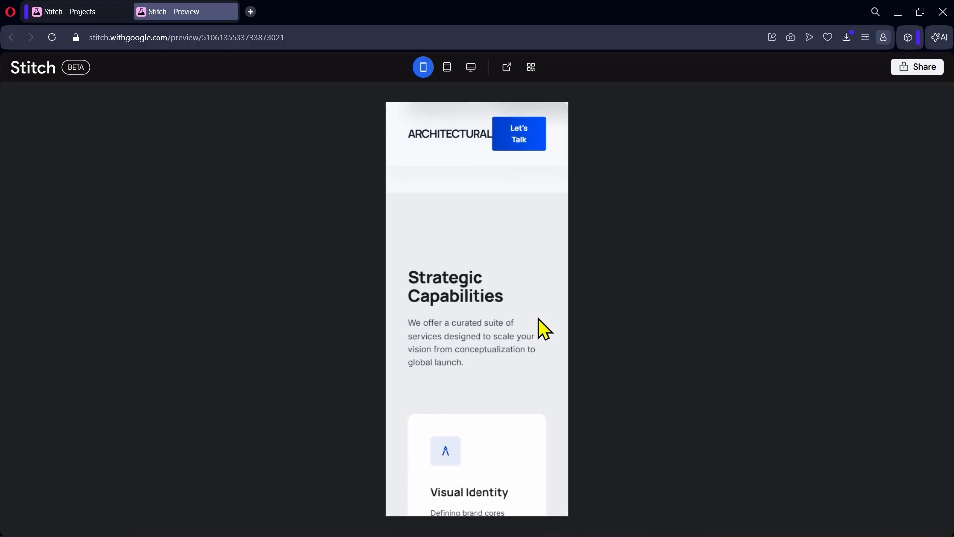
scroll(543, 328, "up", 5)
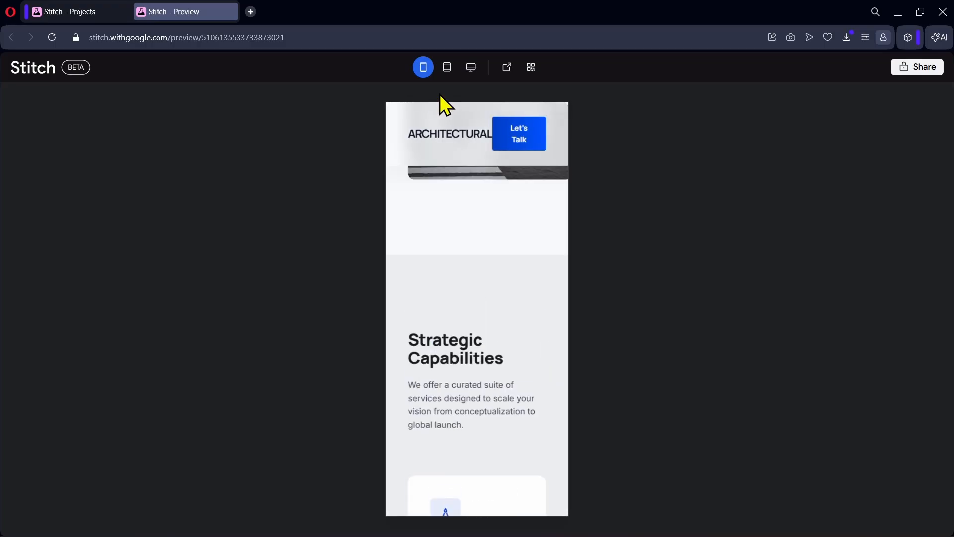
left_click(446, 69)
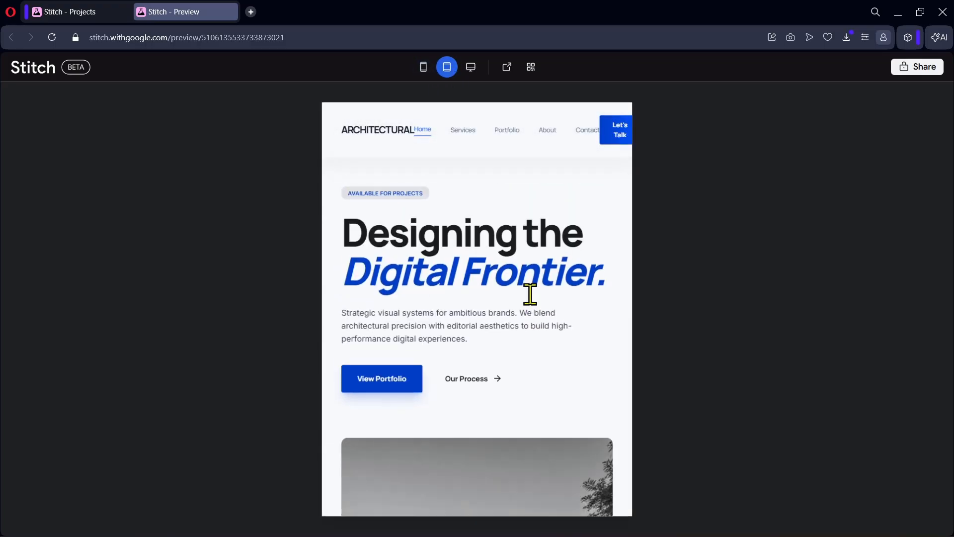
left_click(471, 66)
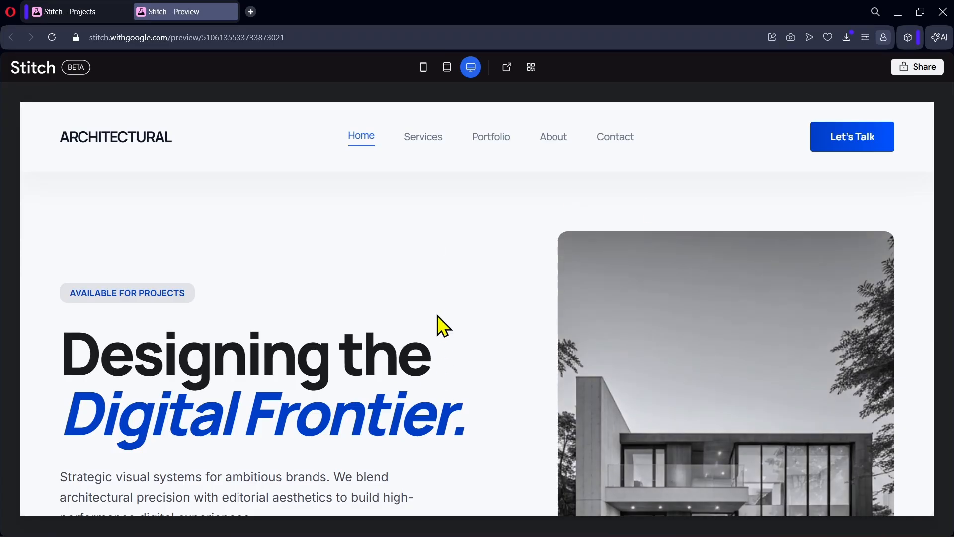
scroll(437, 316, "down", 7)
scroll(437, 315, "up", 8)
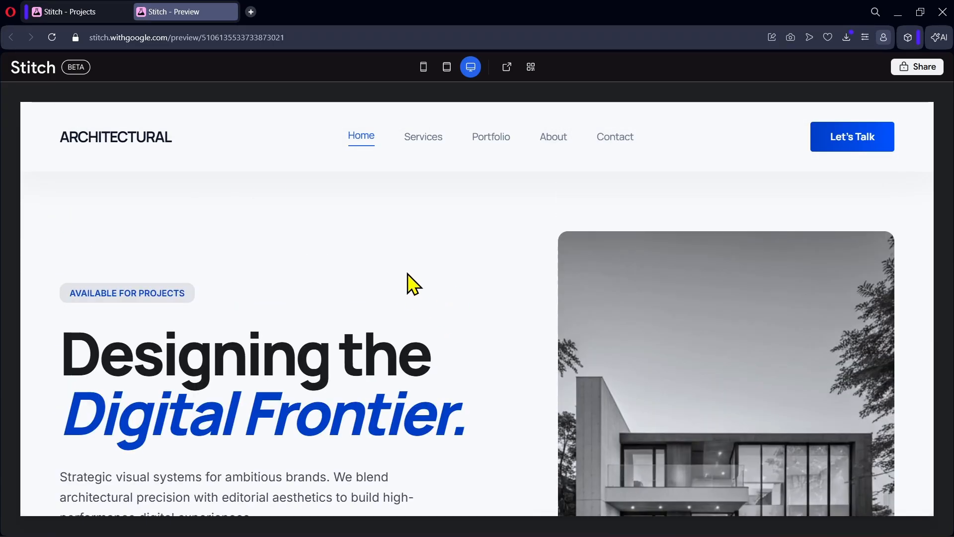